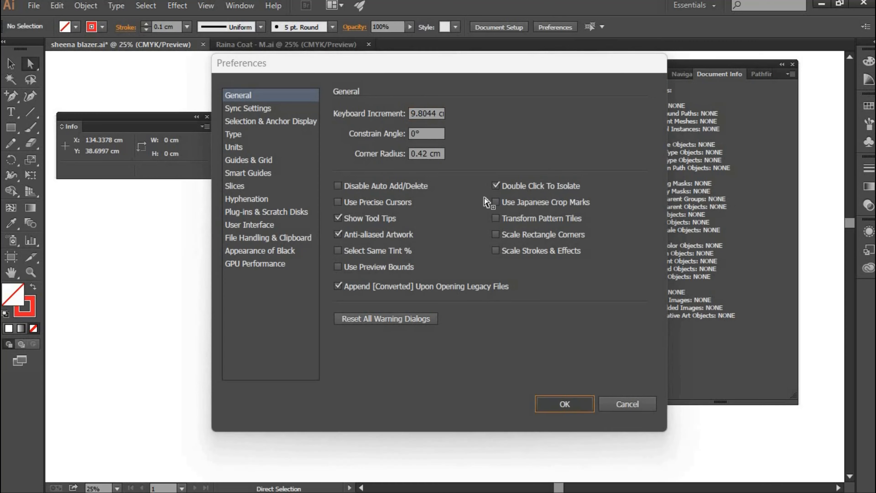
# Step: Move the right end of the sleeve's upper horizontal line 9.8044 cm inward and draw a vertical line from it down to the hem
pyautogui.click(485, 198)
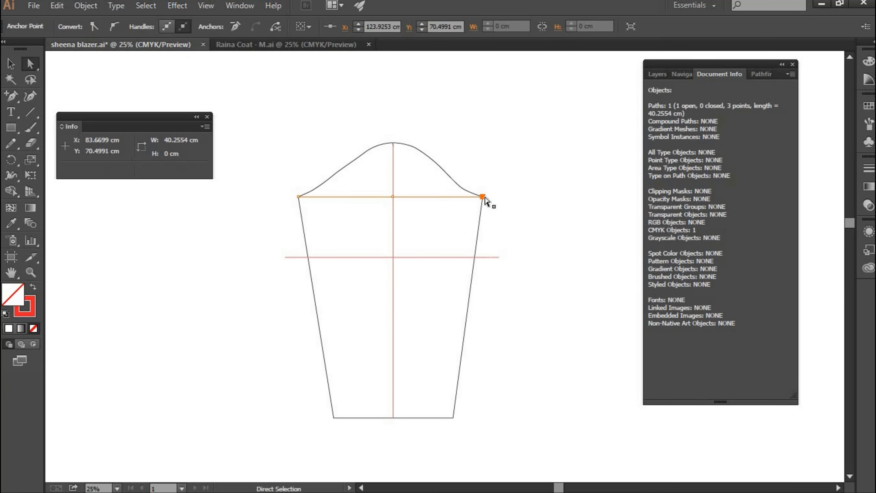
pyautogui.press('Left')
pyautogui.moveTo(11, 96); pyautogui.dragTo(62, 95)
pyautogui.click(438, 197)
pyautogui.click(438, 197)
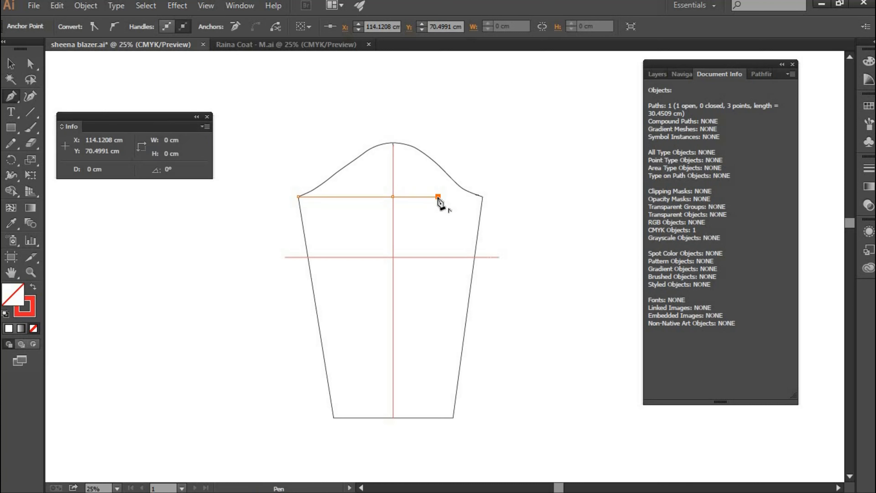
pyautogui.keyDown('shift'); pyautogui.click(435, 417); pyautogui.keyUp('shift')
pyautogui.press('a')
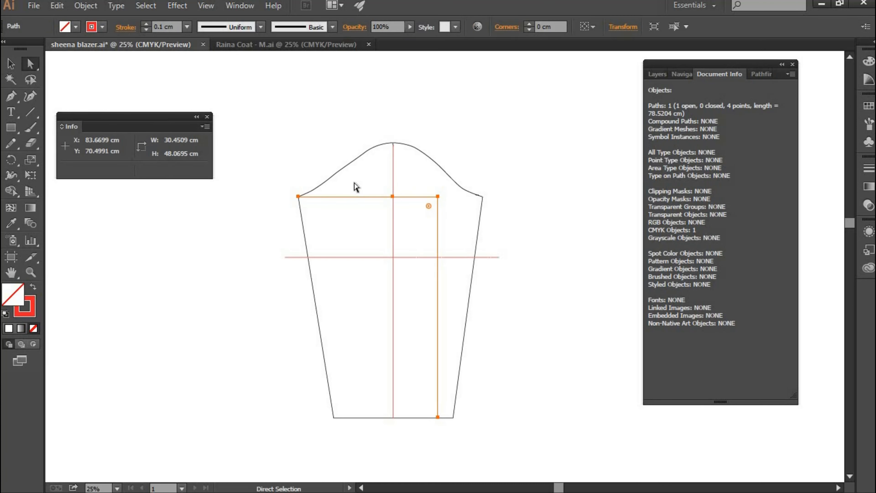
# Step: Copy the left half of the upper horizontal line and paste a duplicate to read its length
pyautogui.moveTo(363, 212); pyautogui.dragTo(351, 188)
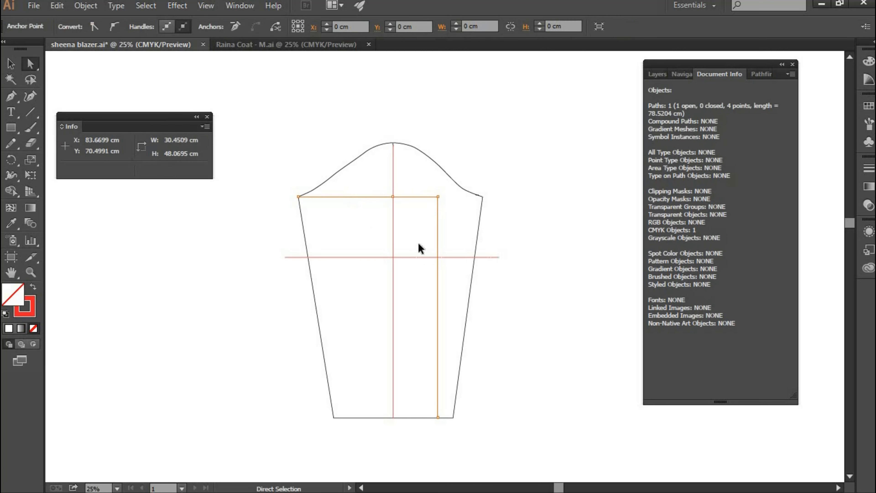
pyautogui.hotkey('ctrl', 'c')
pyautogui.hotkey('ctrl', 'v')
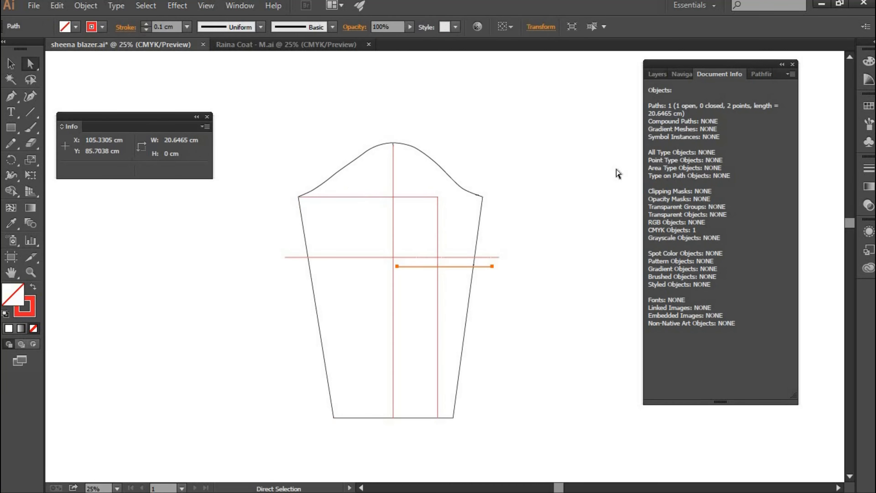
# Step: Switch to Calculator and divide 20.6465 by 2
pyautogui.moveTo(262, 490)
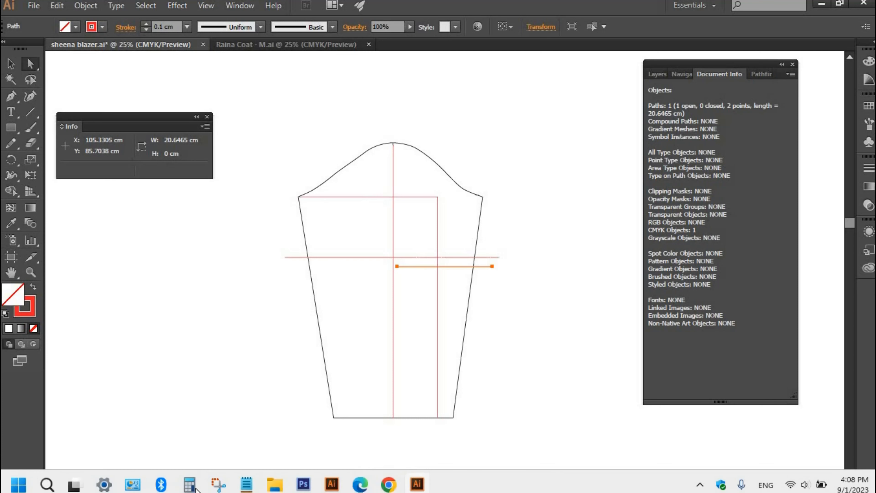
pyautogui.click(189, 478)
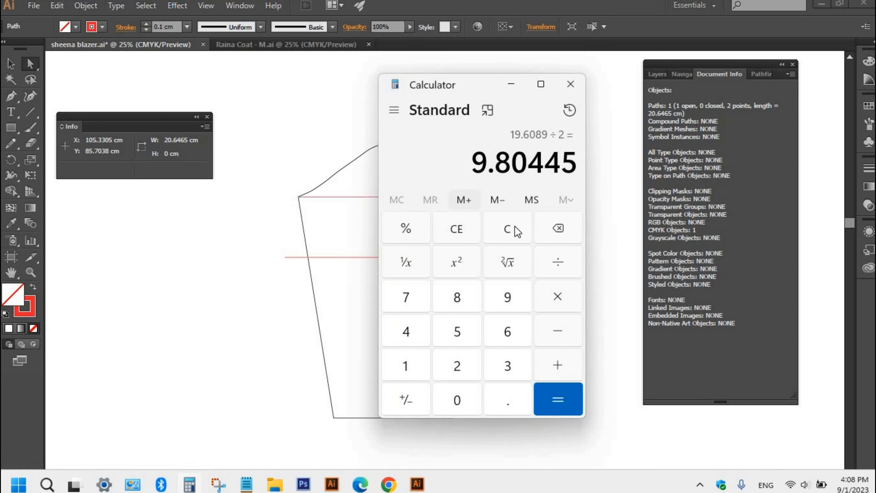
pyautogui.click(515, 228)
pyautogui.write('2')
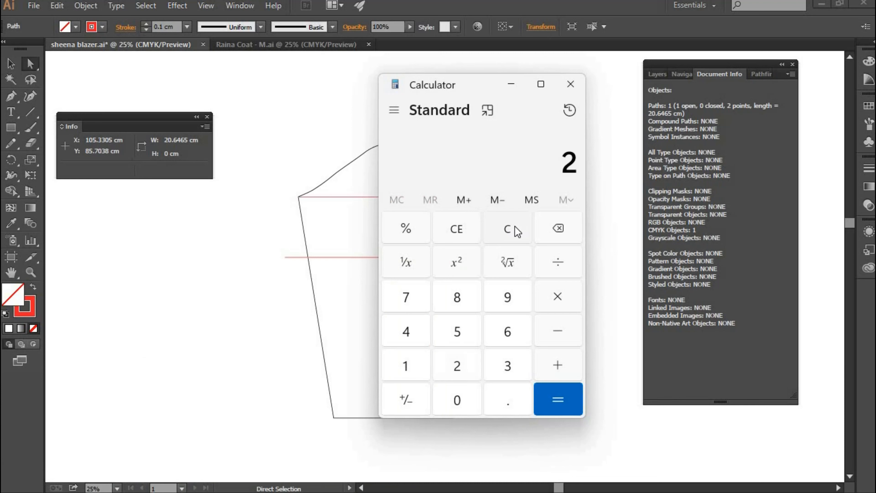
pyautogui.write('0.6465/2')
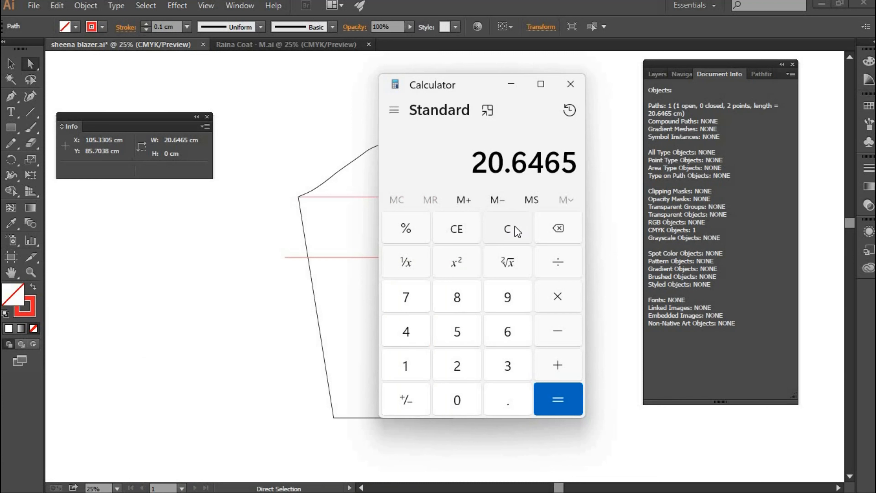
pyautogui.press('Return')
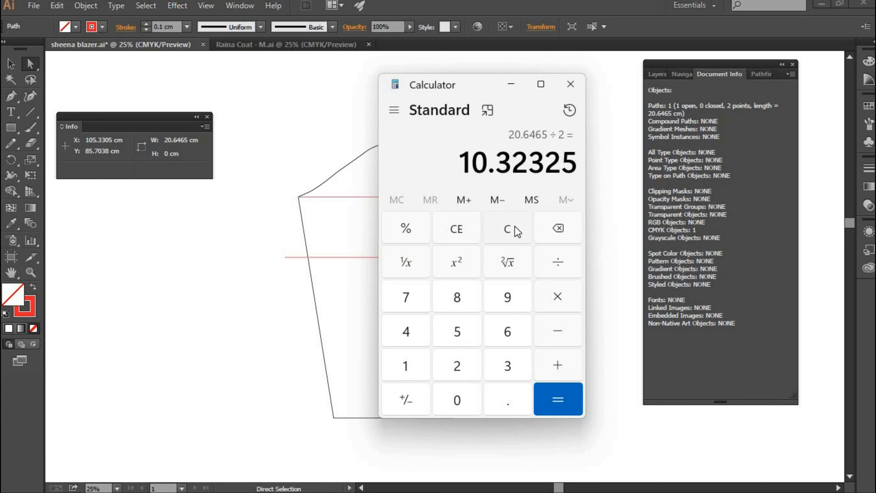
pyautogui.click(571, 84)
# Step: Remove the pasted measuring line and set the keyboard increment to 10.323 cm
pyautogui.click(410, 131)
pyautogui.hotkey('ctrl', 'k')
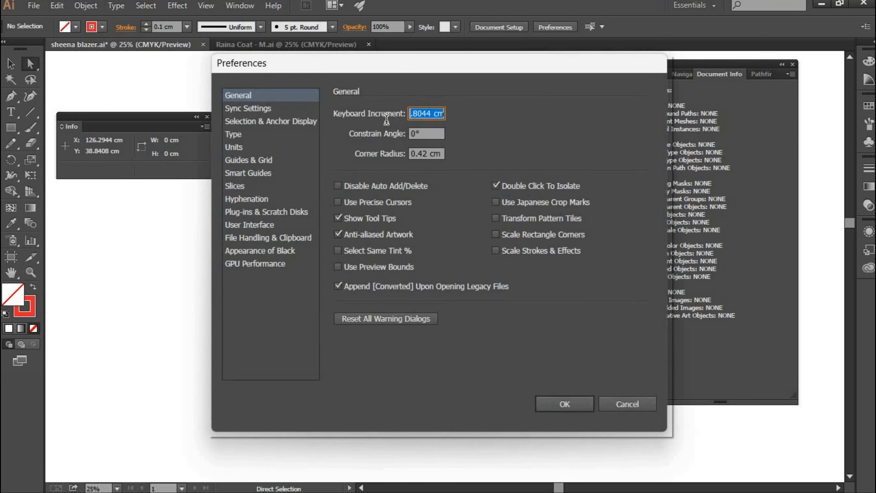
pyautogui.write('10.323')
pyautogui.press('Return')
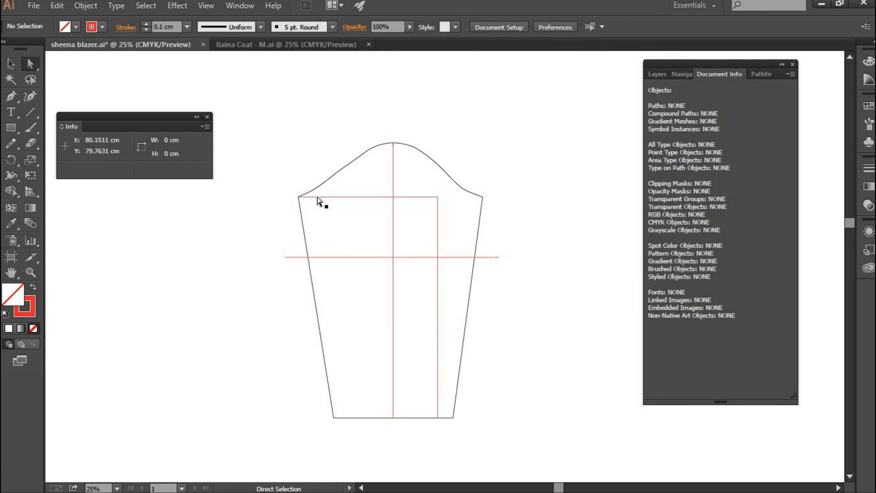
# Step: Move the upper horizontal line's left end 10.323 cm inward and draw a vertical line from it down to the hem
pyautogui.click(298, 198)
pyautogui.click(298, 197)
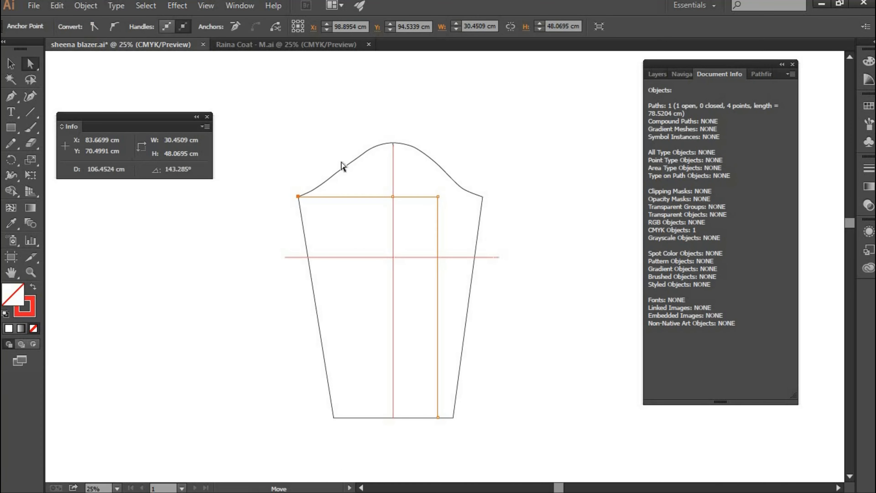
pyautogui.press('Right')
pyautogui.press('p')
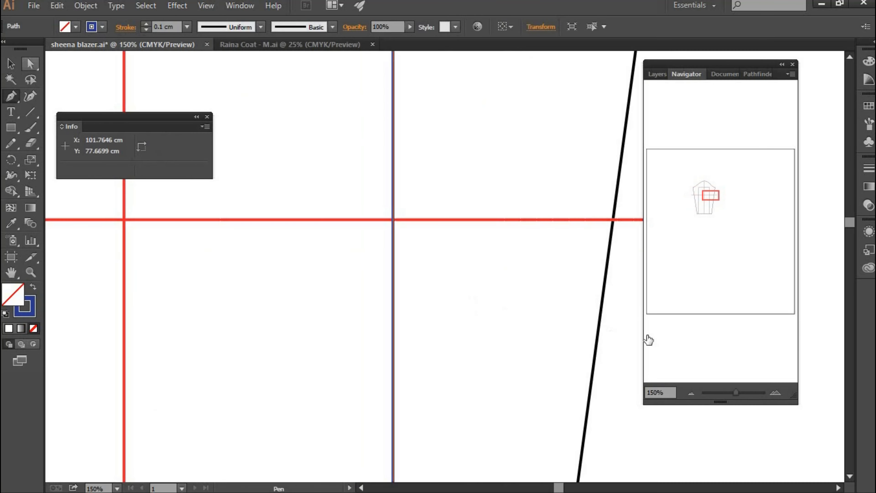
# Step: Draw a dark blue horizontal line about 5 cm long, centred where the right vertical line crosses the elbow line
pyautogui.click(31, 64)
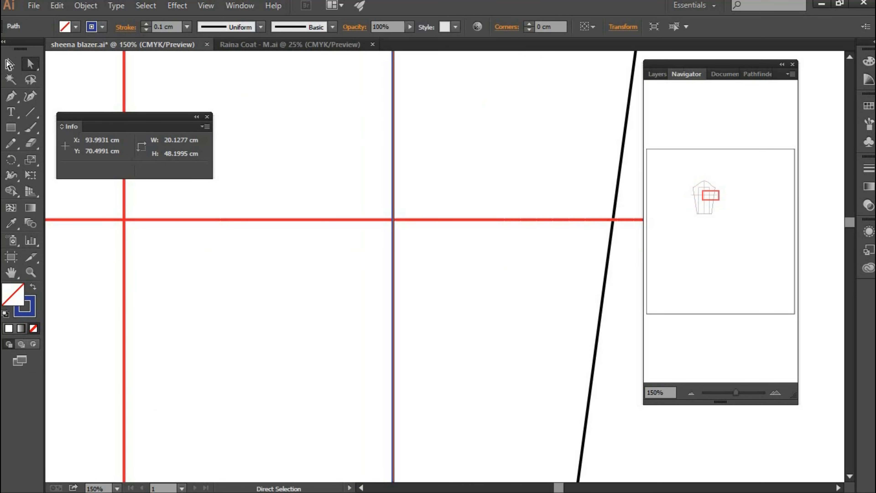
pyautogui.click(102, 26)
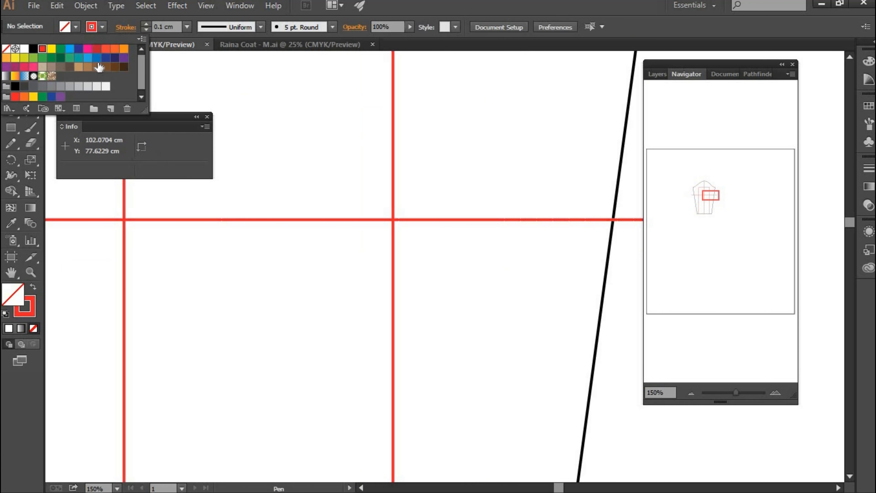
pyautogui.click(105, 58)
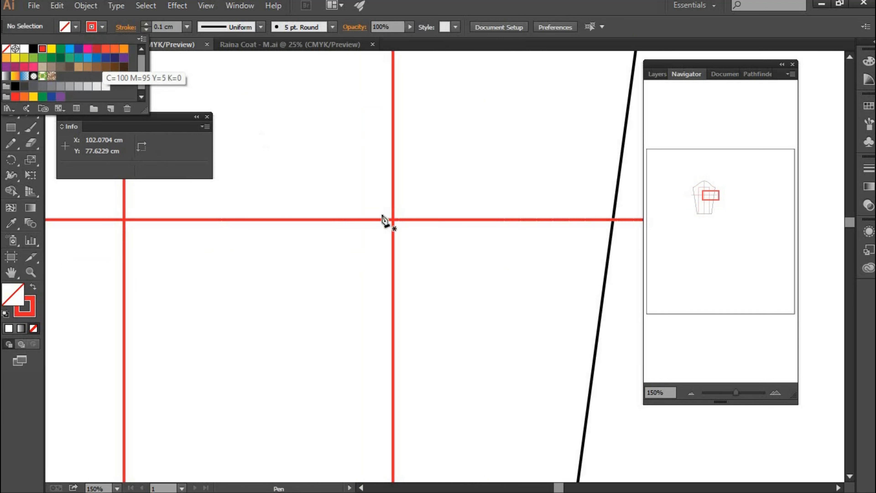
pyautogui.click(401, 223)
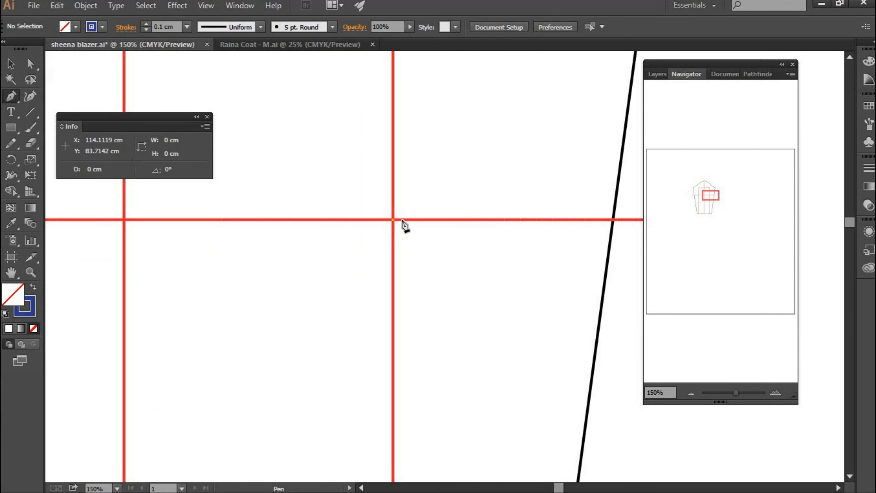
pyautogui.click(462, 219)
pyautogui.click(393, 220)
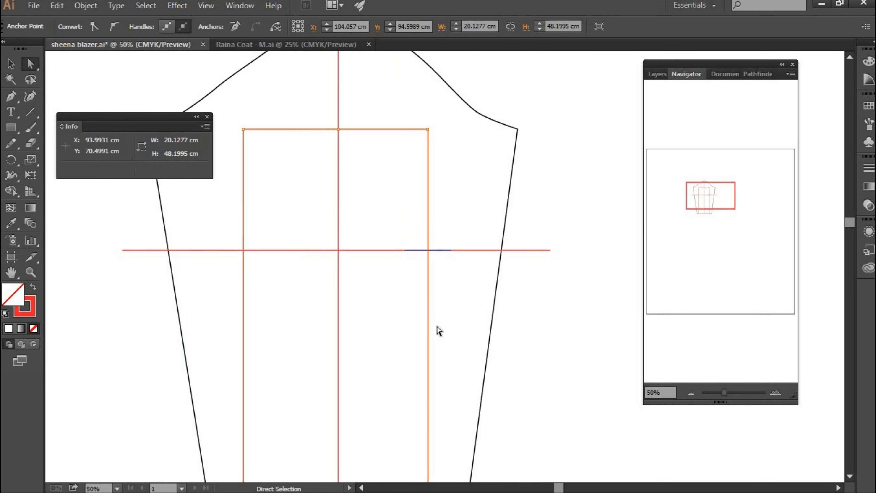
# Step: Duplicate the right vertical line in place and give the copy a dark blue stroke
pyautogui.moveTo(434, 321); pyautogui.dragTo(420, 303)
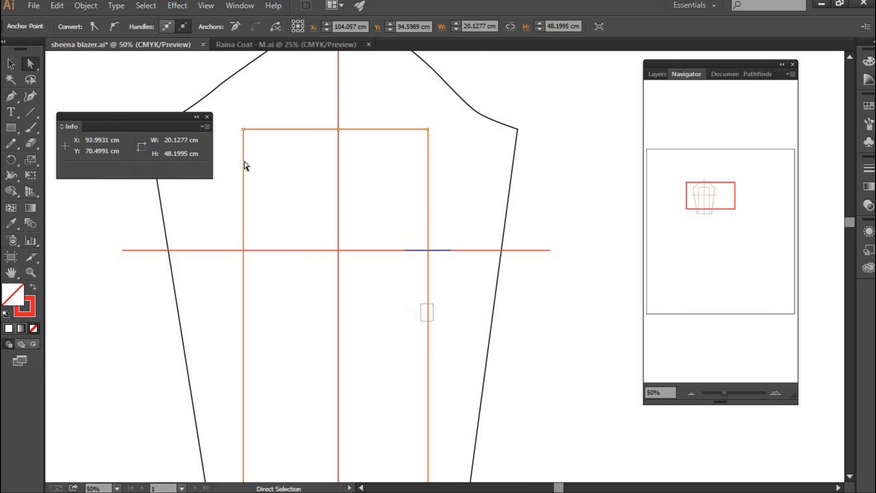
pyautogui.click(58, 6)
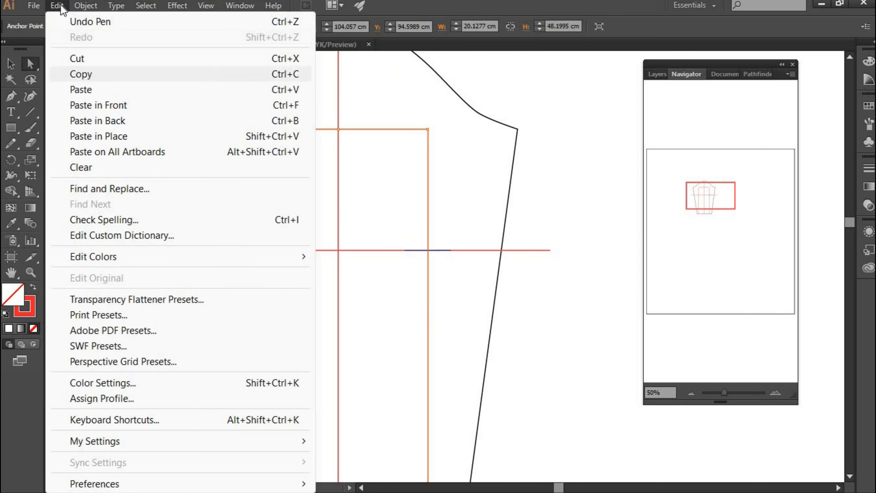
pyautogui.click(83, 74)
pyautogui.click(56, 5)
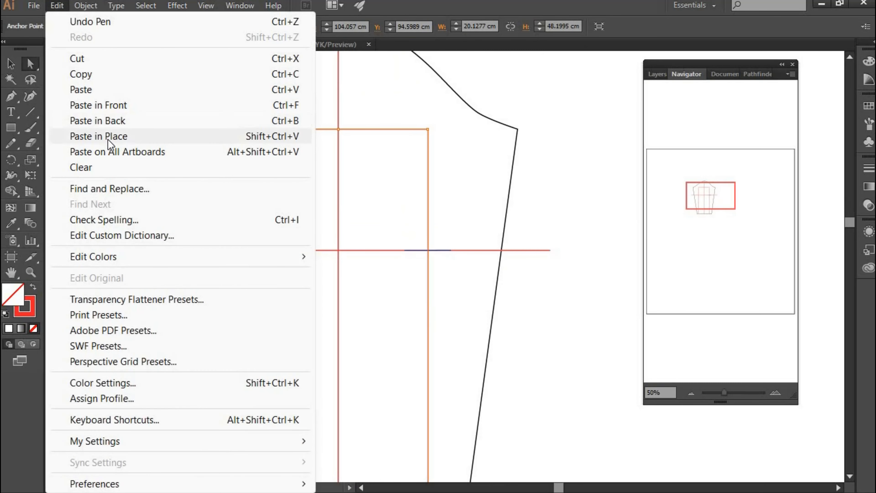
pyautogui.click(108, 138)
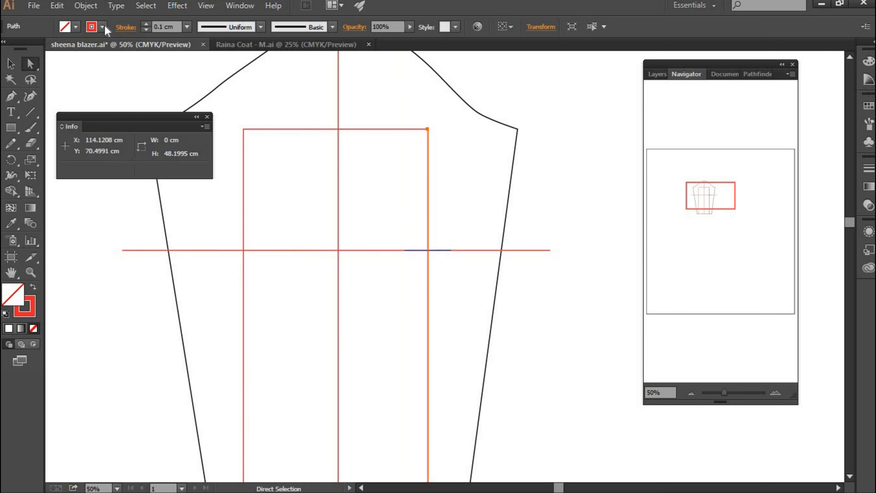
pyautogui.click(91, 27)
pyautogui.click(79, 49)
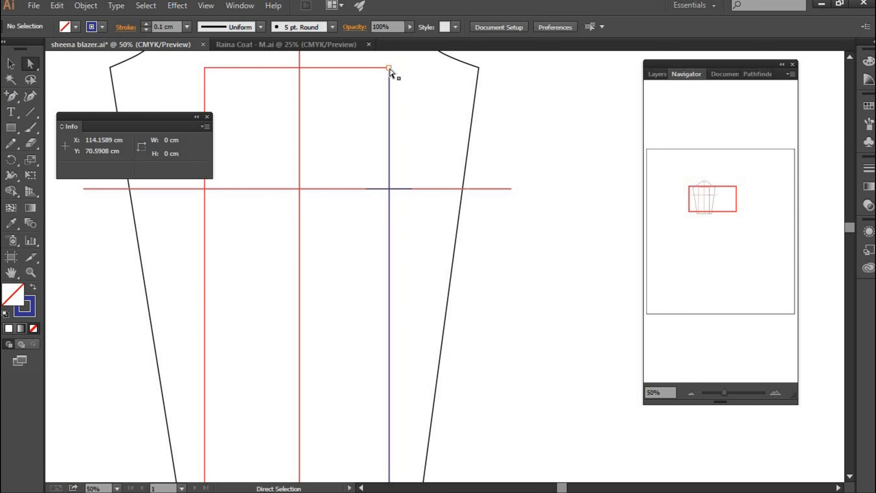
# Step: Shorten the blue vertical line by moving its upper end down to the elbow line
pyautogui.click(390, 70)
pyautogui.moveTo(393, 166); pyautogui.dragTo(392, 195)
pyautogui.moveTo(410, 228); pyautogui.dragTo(438, 241)
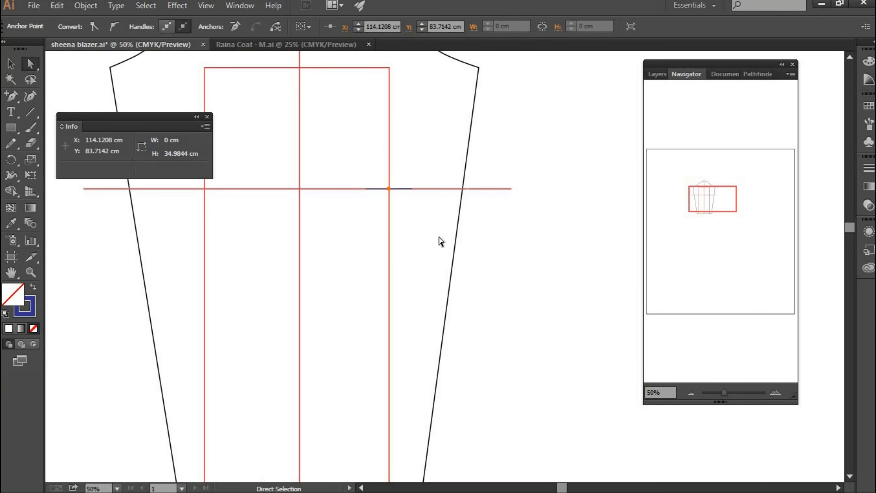
pyautogui.click(494, 103)
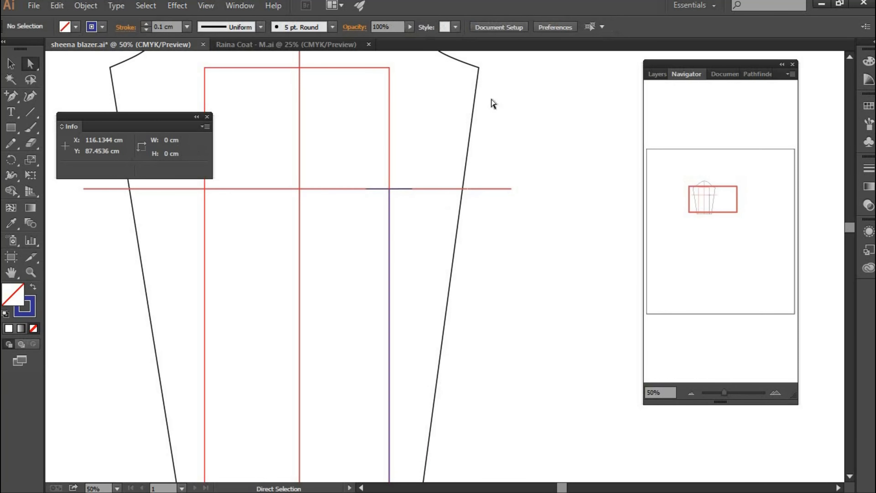
# Step: Set the keyboard increment to 0.5 cm and shift the blue line's upper end left and its lower end right by that amount
pyautogui.hotkey('ctrl', 'k')
pyautogui.doubleClick(424, 110)
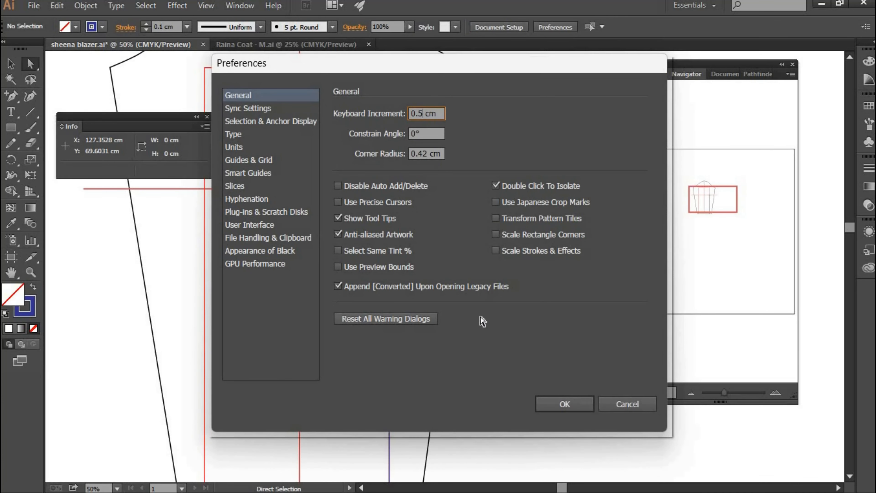
pyautogui.press('Return')
pyautogui.click(389, 190)
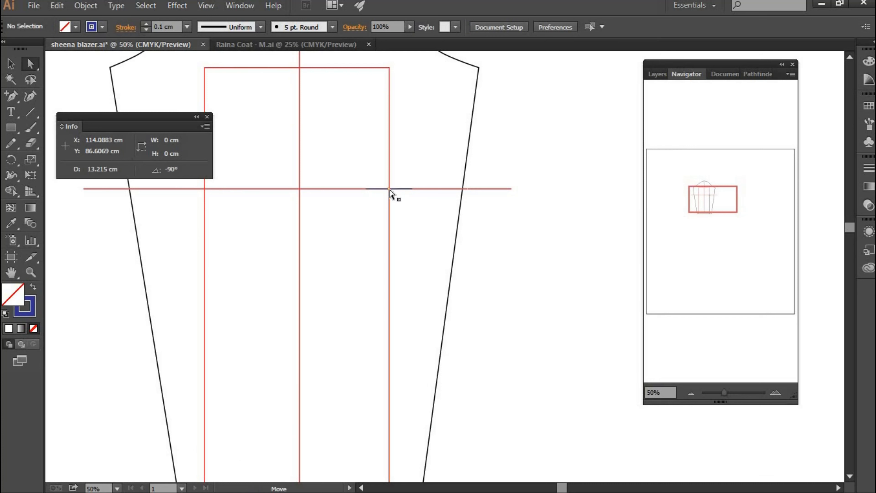
pyautogui.press('Left')
pyautogui.moveTo(712, 211); pyautogui.dragTo(712, 222)
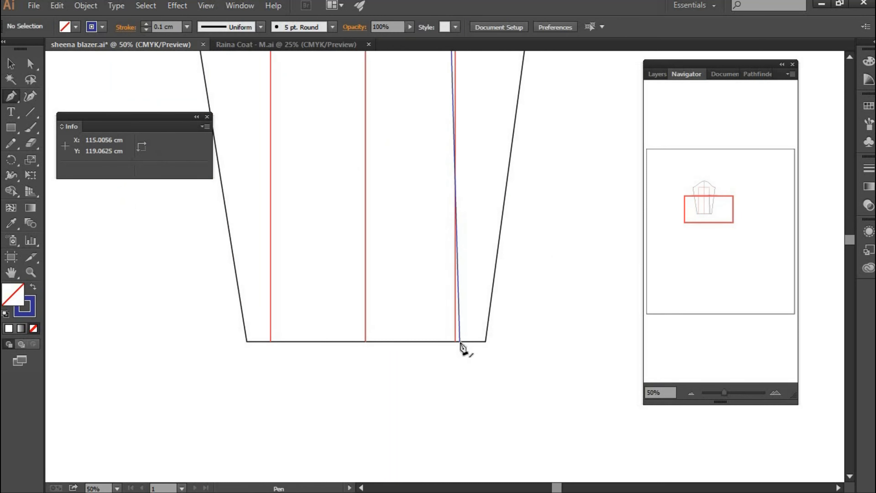
# Step: Draw a short horizontal blue line along the hem, about 2.5 cm outward from the slanted line's lower end
pyautogui.click(460, 341)
pyautogui.keyDown('shift'); pyautogui.click(483, 343); pyautogui.keyUp('shift')
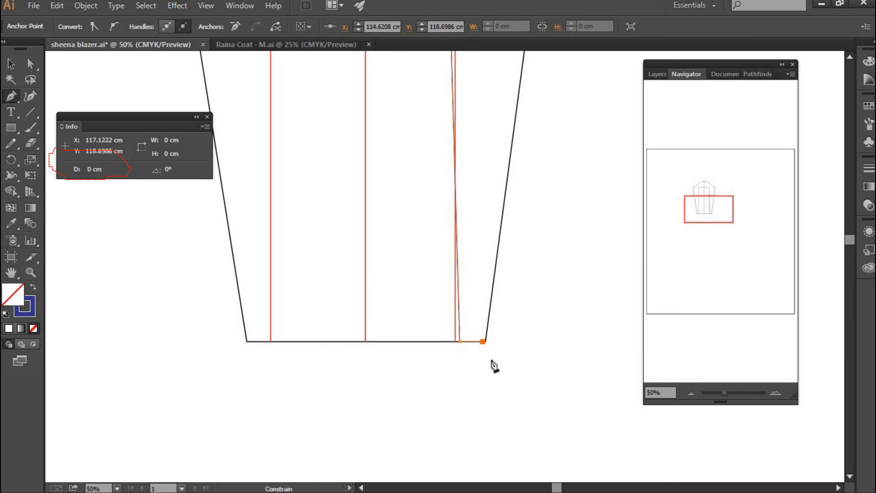
pyautogui.keyDown('ctrl'); pyautogui.click(492, 361); pyautogui.keyUp('ctrl')
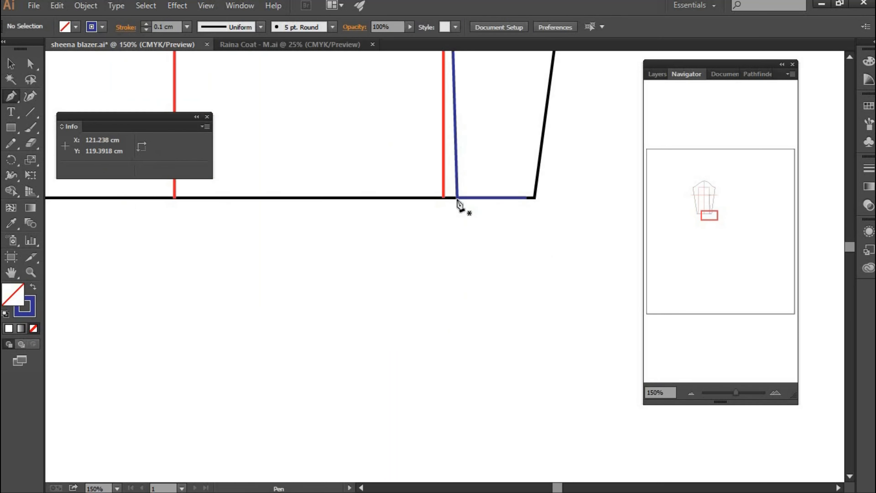
pyautogui.click(457, 198)
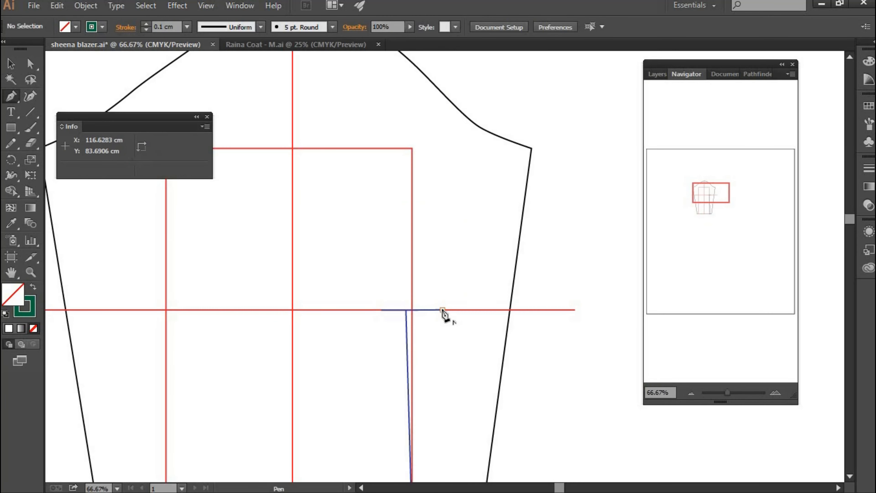
# Step: Draw a vertical line about 17.6 cm long from the right end of the blue elbow mark up to the sleeve cap curve
pyautogui.click(443, 309)
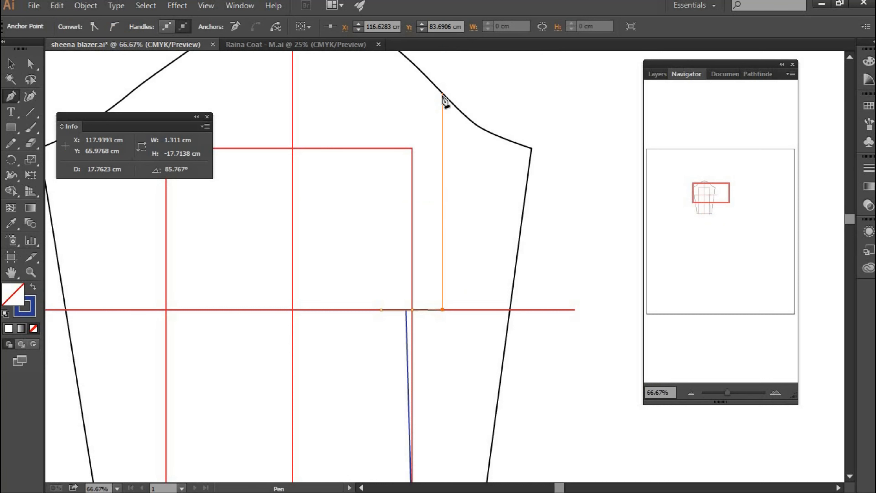
pyautogui.click(443, 94)
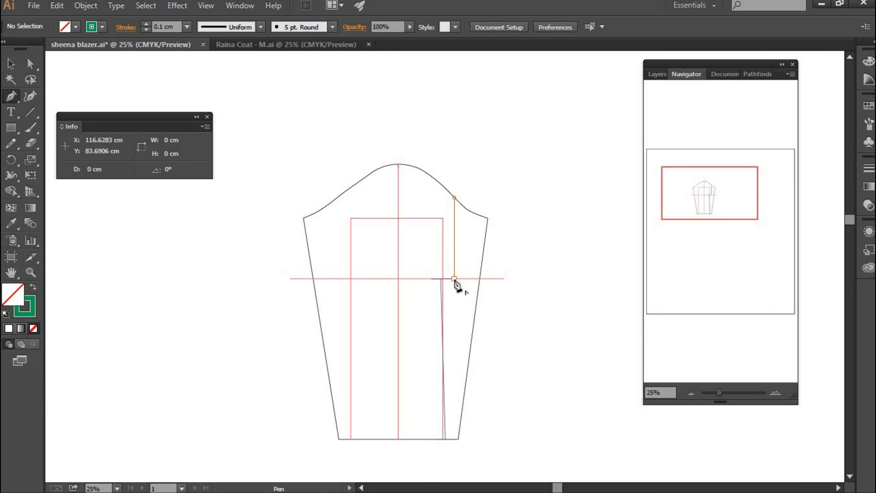
pyautogui.click(454, 279)
# Step: Bend the vertical line between the elbow mark and sleeve cap slightly inward with the Anchor Point tool
pyautogui.hotkey('ctrl', '=')
pyautogui.moveTo(11, 96); pyautogui.dragTo(69, 143)
pyautogui.moveTo(467, 159); pyautogui.dragTo(465, 158)
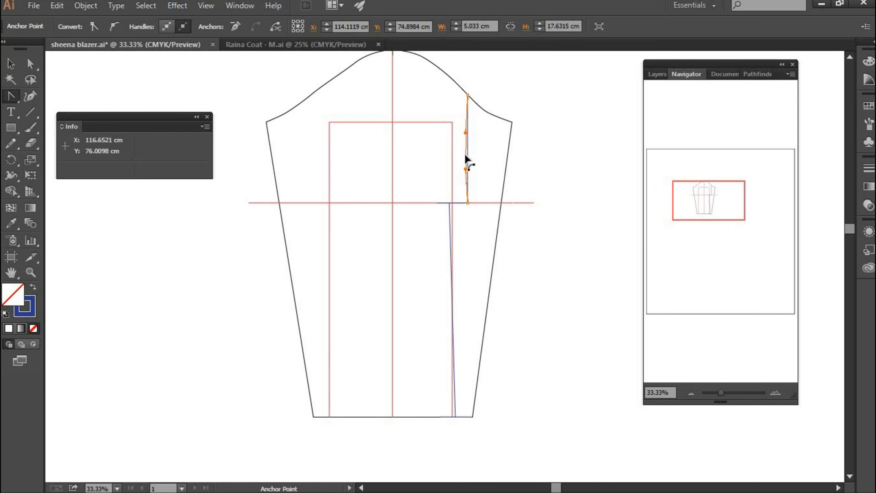
# Step: Move the upper end of the curved line above the elbow about 0.7 cm outward and down along the sleeve cap curve
pyautogui.press('ctrl')
pyautogui.moveTo(469, 95); pyautogui.dragTo(471, 98)
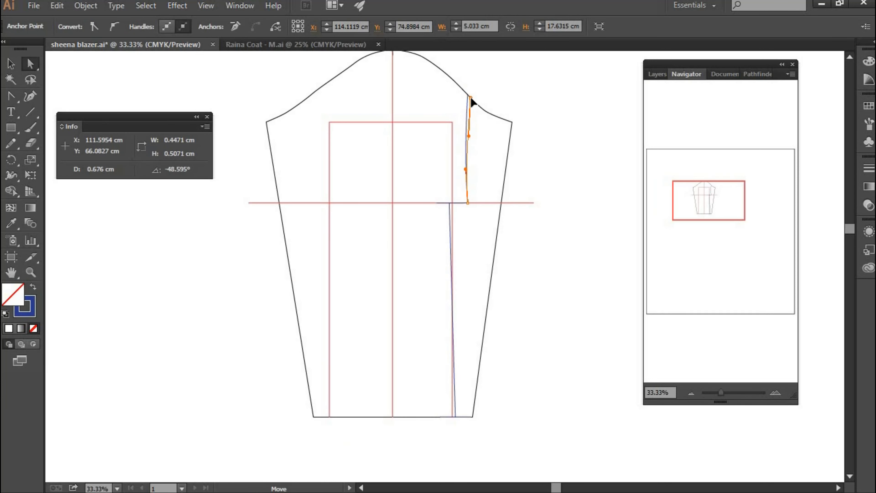
pyautogui.keyDown('ctrl'); pyautogui.click(570, 148); pyautogui.keyUp('ctrl')
pyautogui.moveTo(571, 149); pyautogui.dragTo(574, 171)
# Step: Draw a line from the right end of the elbow mark down to the hem mark and bend it slightly inward
pyautogui.press('p')
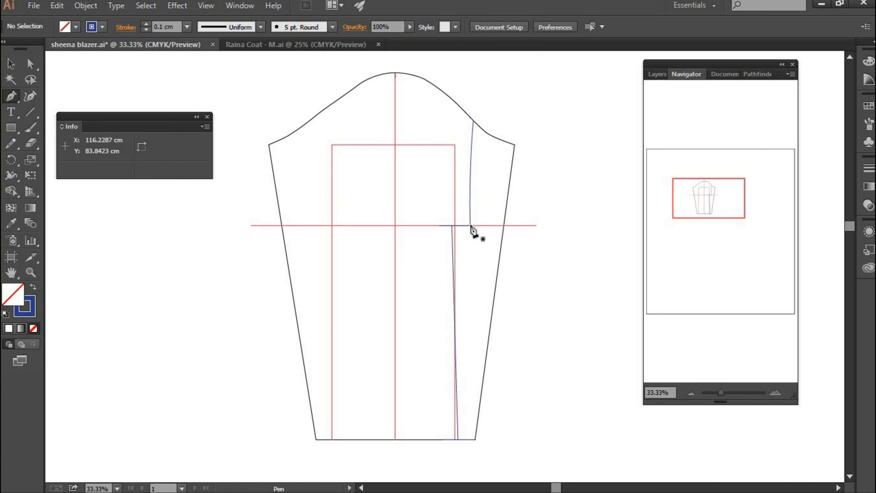
pyautogui.hotkey('ctrl', '1')
pyautogui.click(572, 240)
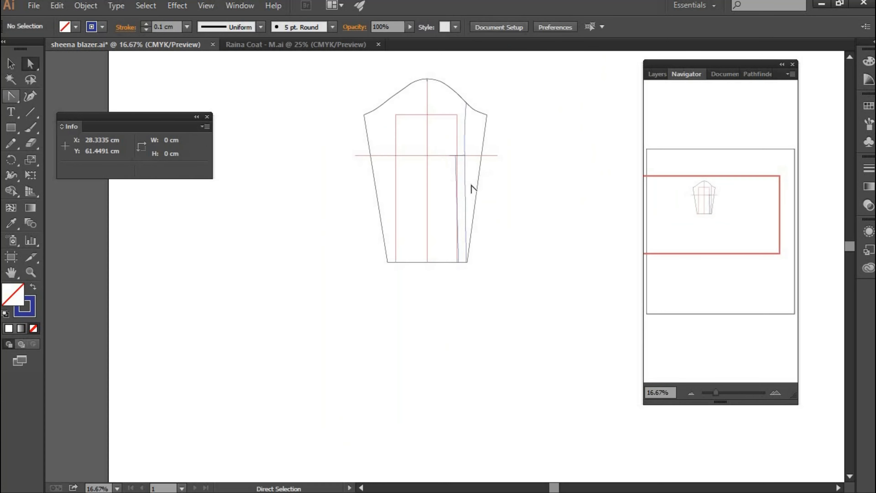
pyautogui.hotkey('shift', 'c')
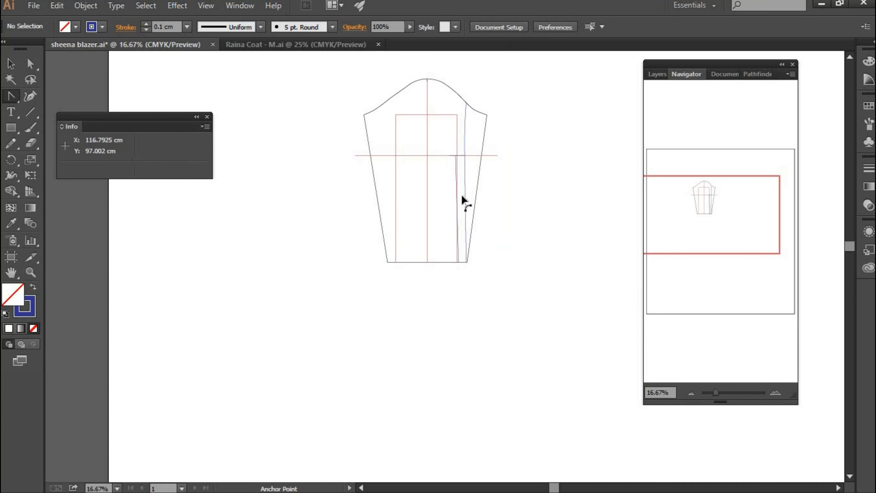
pyautogui.moveTo(465, 196); pyautogui.dragTo(463, 195)
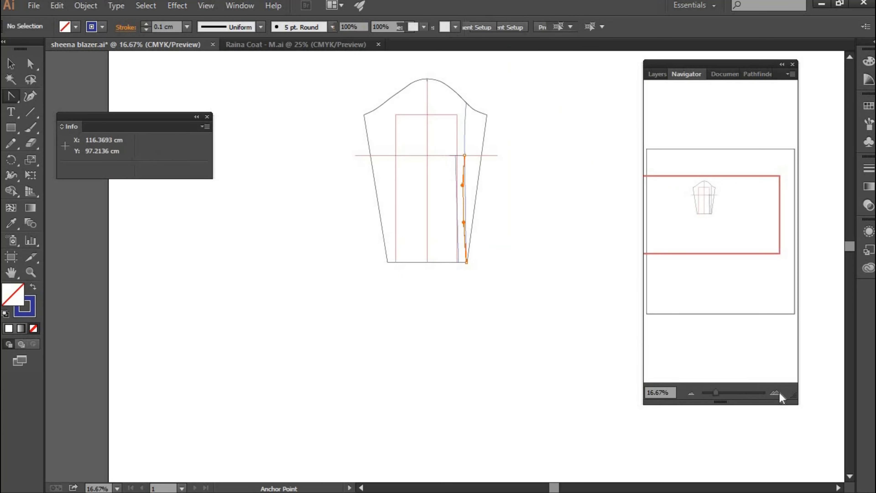
# Step: Adjust the curve handles above and below the elbow on the outer blue seam so the two segments join smoothly
pyautogui.click(777, 392)
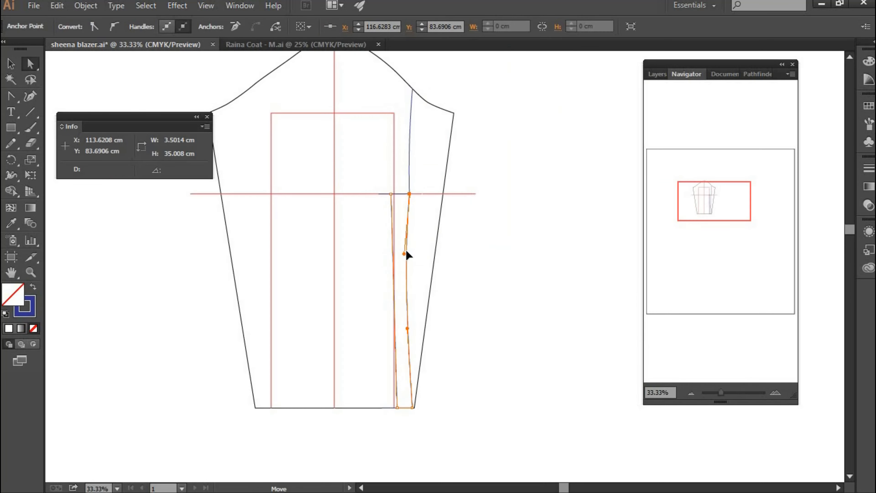
pyautogui.click(413, 145)
pyautogui.click(409, 158)
pyautogui.moveTo(410, 157); pyautogui.dragTo(413, 169)
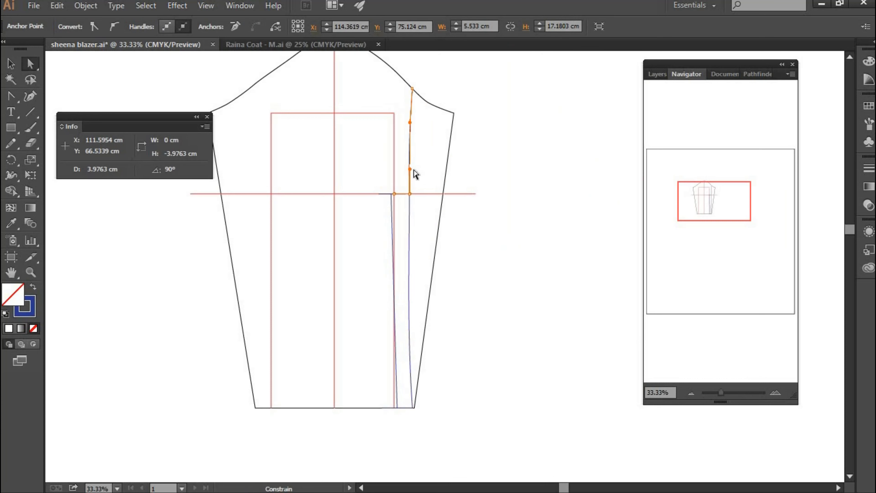
pyautogui.click(531, 196)
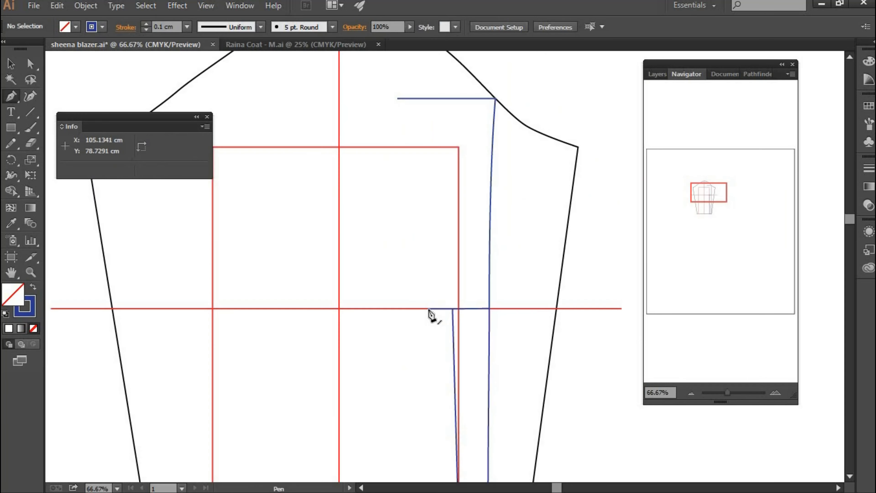
# Step: Draw a near-vertical line about 17.2 cm long from the inner end of the elbow mark up to the horizontal mark at the cap
pyautogui.click(428, 308)
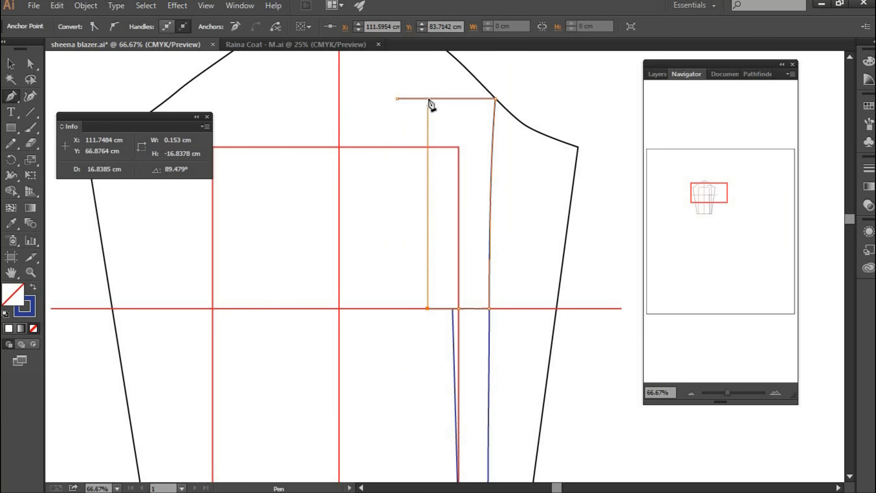
pyautogui.click(430, 99)
pyautogui.click(31, 64)
pyautogui.click(529, 87)
# Step: Keep the keyboard increment at 0.5 cm and shift the inner vertical line's upper end right by that amount
pyautogui.click(555, 27)
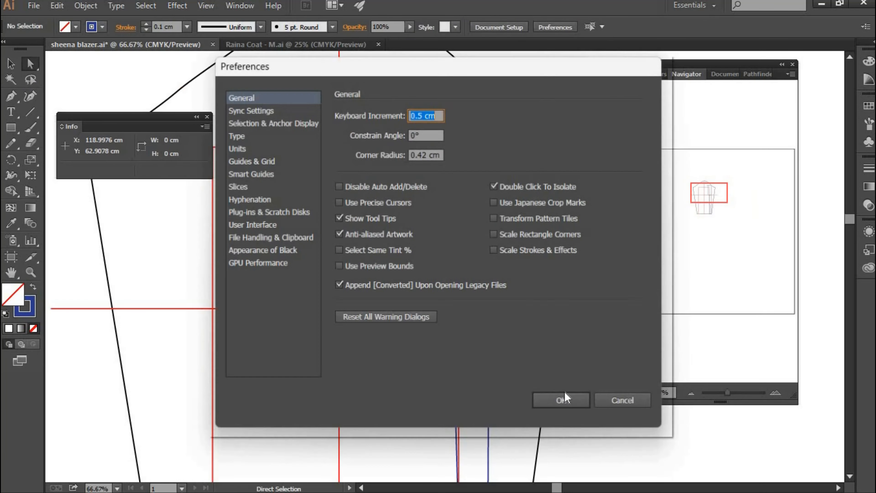
pyautogui.press('Return')
pyautogui.click(430, 99)
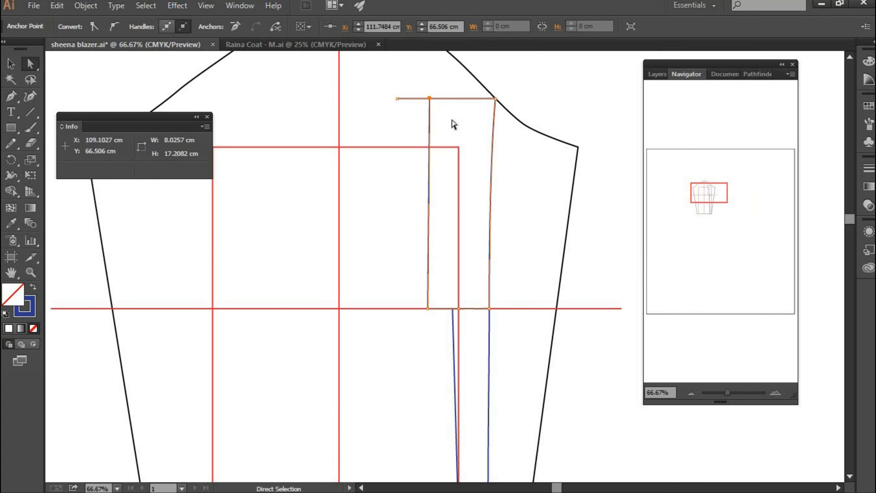
pyautogui.press('Right')
pyautogui.click(457, 203)
# Step: Bend the inner line between the elbow mark and the upper horizontal mark slightly inward with the Anchor Point tool
pyautogui.moveTo(11, 96); pyautogui.dragTo(69, 148)
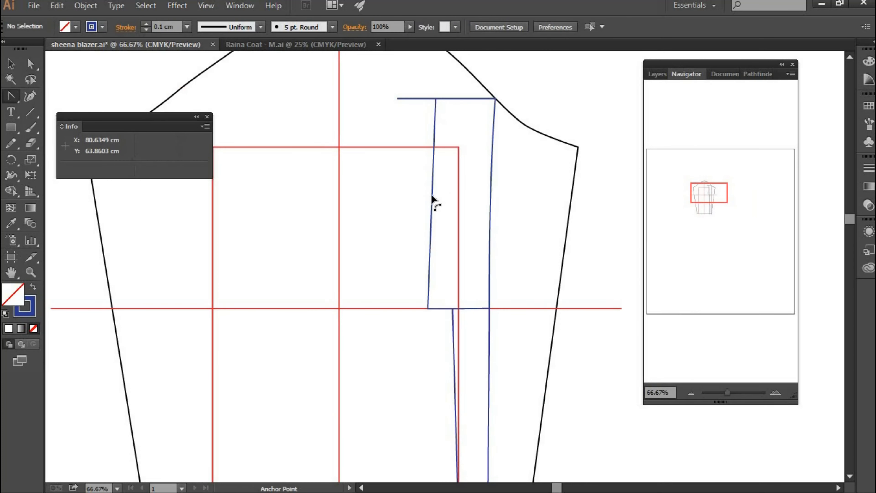
pyautogui.moveTo(430, 195); pyautogui.dragTo(427, 256)
pyautogui.click(30, 64)
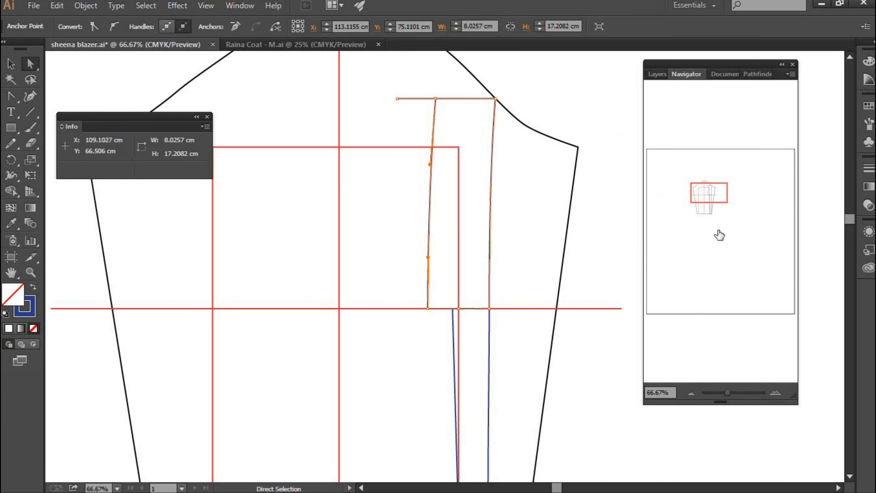
pyautogui.hotkey('ctrl', 'shift', 'a')
# Step: Draw a straight line from the inner end of the elbow mark down to the inner end of the blue hem mark
pyautogui.moveTo(709, 199); pyautogui.dragTo(711, 208)
pyautogui.click(10, 97)
pyautogui.click(413, 108)
pyautogui.click(414, 226)
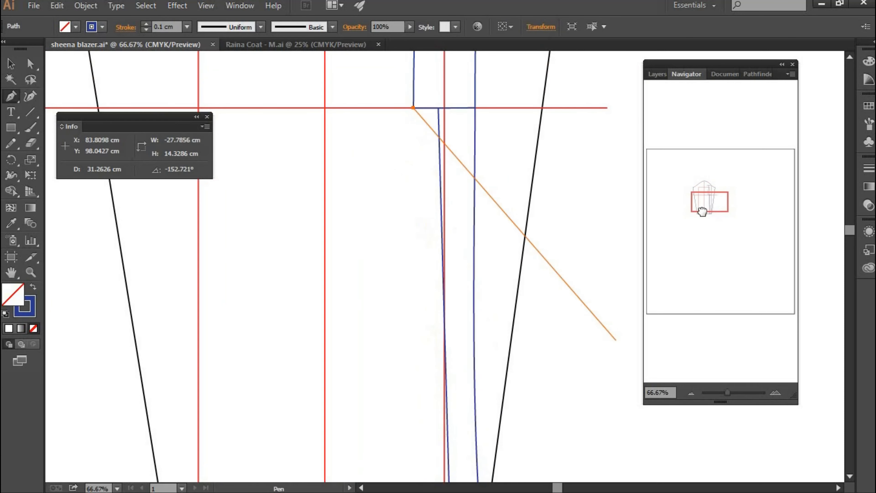
pyautogui.moveTo(702, 209); pyautogui.dragTo(710, 215)
pyautogui.hotkey('ctrl', '=')
pyautogui.hotkey('ctrl', '=')
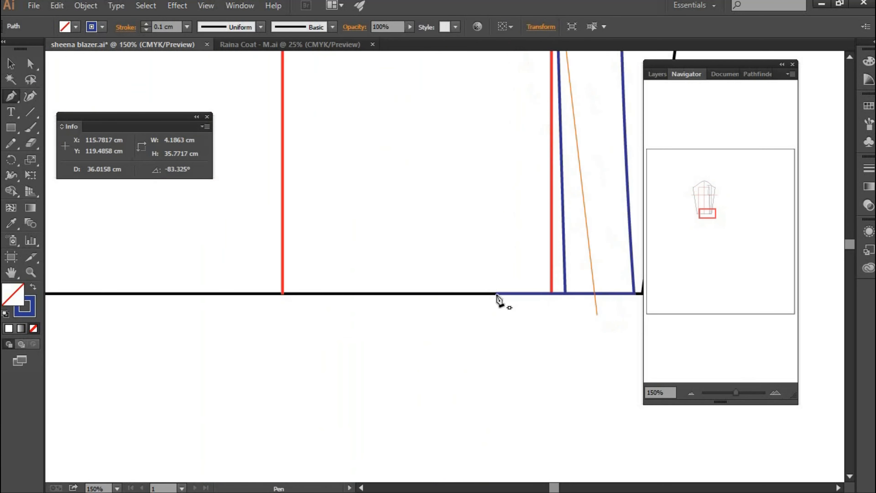
pyautogui.click(496, 294)
pyautogui.click(690, 393)
pyautogui.click(691, 393)
pyautogui.click(691, 393)
pyautogui.click(690, 393)
pyautogui.moveTo(708, 207); pyautogui.dragTo(711, 199)
pyautogui.press('a')
pyautogui.click(501, 234)
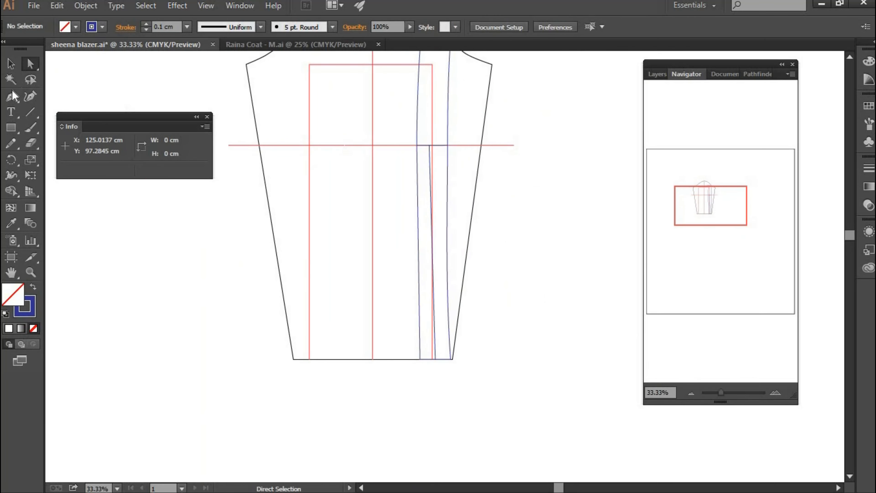
# Step: Curve the inner line between the elbow and the hem slightly inward with the Anchor Point tool
pyautogui.moveTo(10, 96); pyautogui.dragTo(79, 143)
pyautogui.moveTo(417, 242); pyautogui.dragTo(416, 221)
pyautogui.click(30, 64)
pyautogui.click(514, 274)
pyautogui.moveTo(718, 198); pyautogui.dragTo(716, 193)
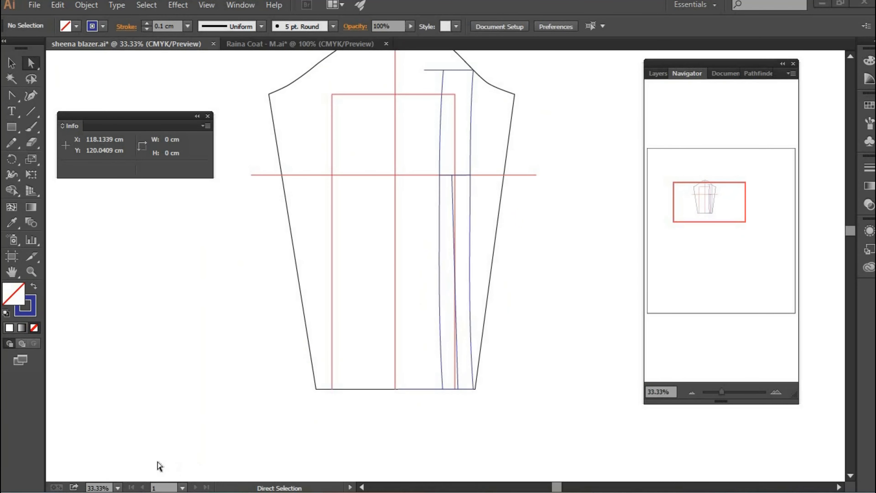
# Step: Switch to Calculator and compute the top sleeve's cuff length as 26 ÷ 2 + 2.5
pyautogui.click(190, 479)
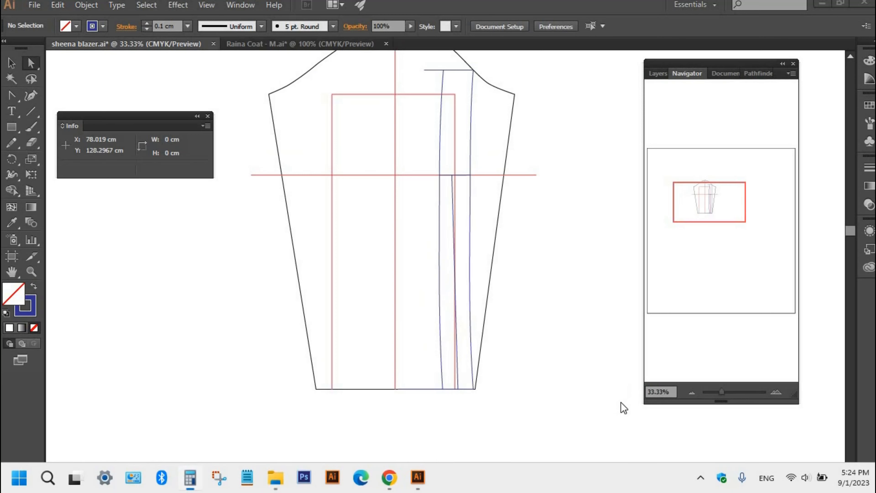
pyautogui.click(622, 395)
pyautogui.click(679, 357)
pyautogui.click(714, 297)
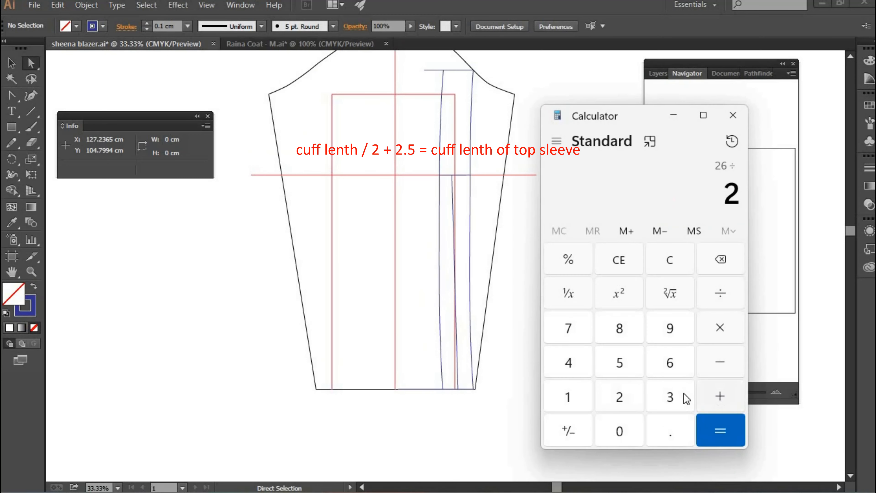
pyautogui.click(622, 399)
pyautogui.click(719, 433)
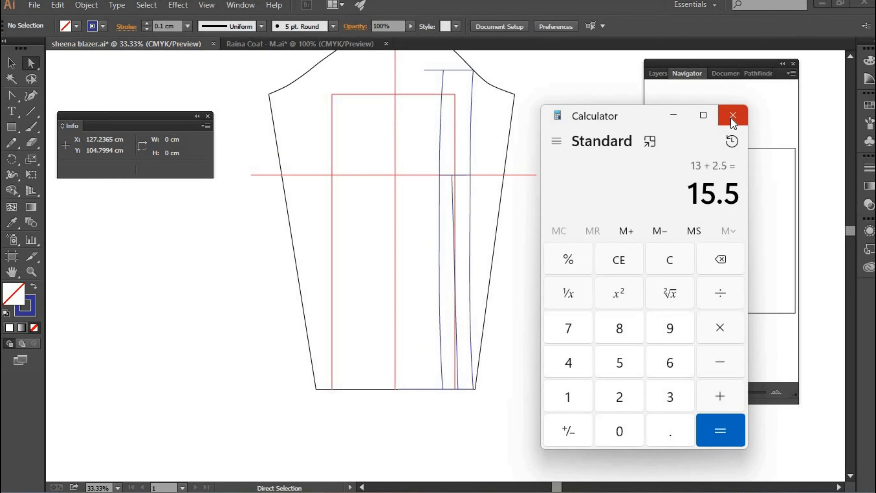
pyautogui.click(732, 116)
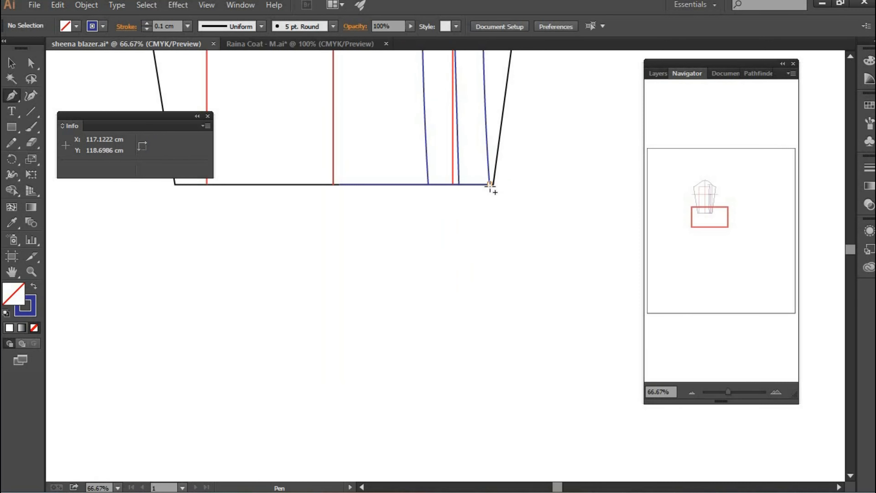
# Step: Draw a cuff line about 15.5 cm inward from the outer seam's hem end and lower its inner end by 1.5 cm
pyautogui.click(490, 184)
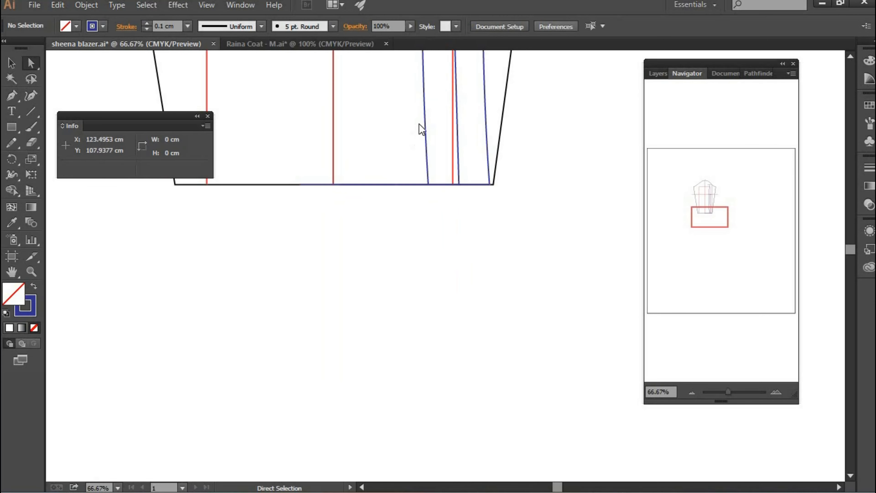
pyautogui.click(556, 27)
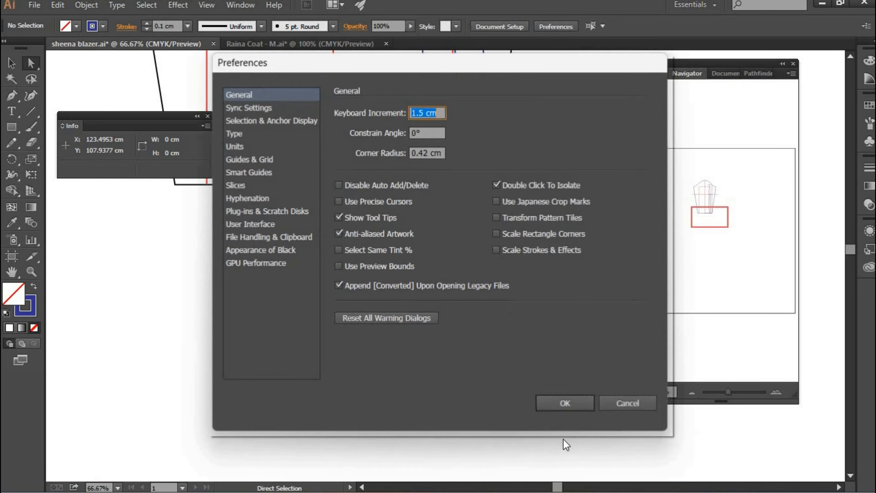
pyautogui.press('Return')
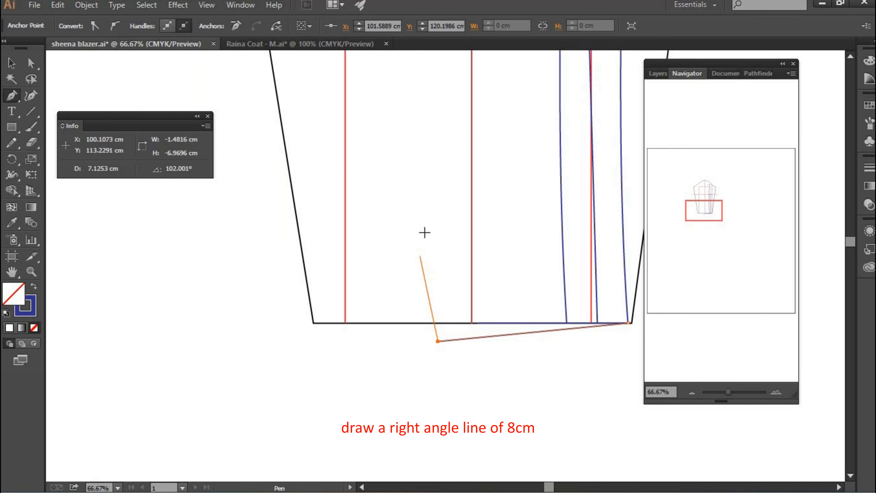
# Step: Draw a right-angle line about 8 cm up from the cuff line's lowered end and extend it about 46.8 cm to the left cap curve
pyautogui.click(424, 244)
pyautogui.hotkey('ctrl', '-')
pyautogui.hotkey('ctrl', '-')
pyautogui.hotkey('ctrl', '-')
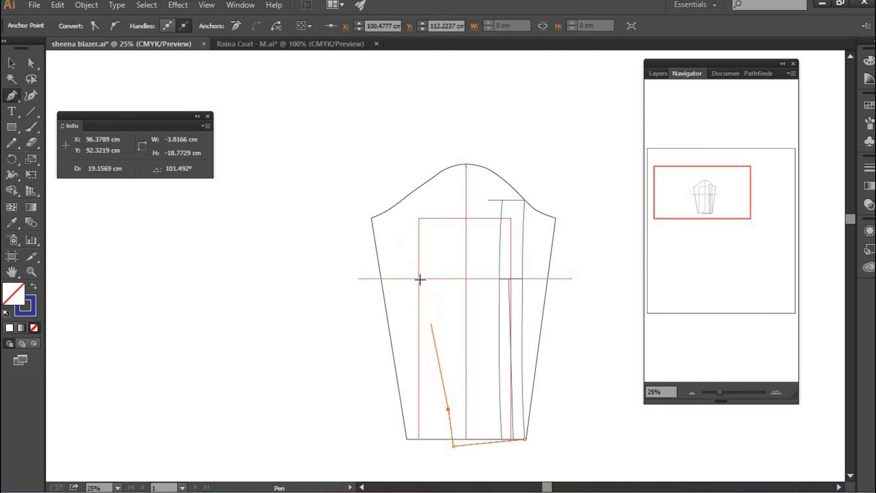
pyautogui.click(400, 200)
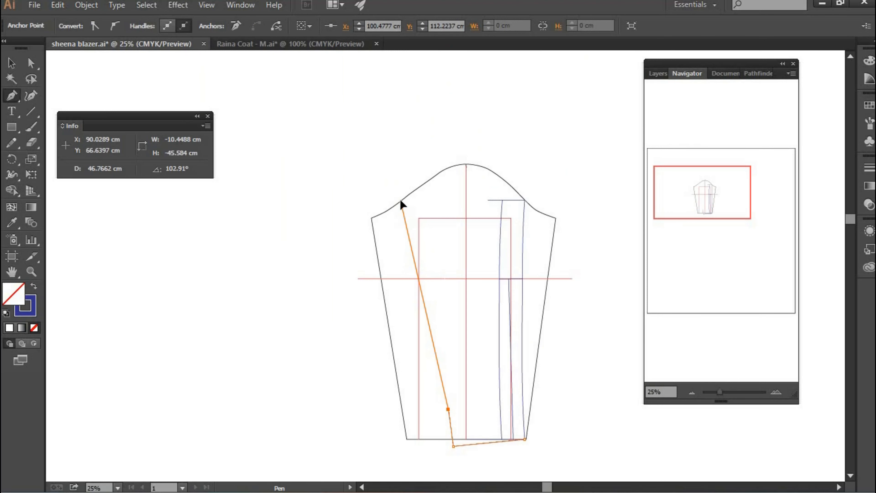
# Step: Bend the long left seam line between the cap curve and the right-angle line into a gentle curve
pyautogui.hotkey('ctrl', '+')
pyautogui.hotkey('ctrl', '+')
pyautogui.hotkey('ctrl', '-')
pyautogui.moveTo(410, 302); pyautogui.dragTo(411, 304)
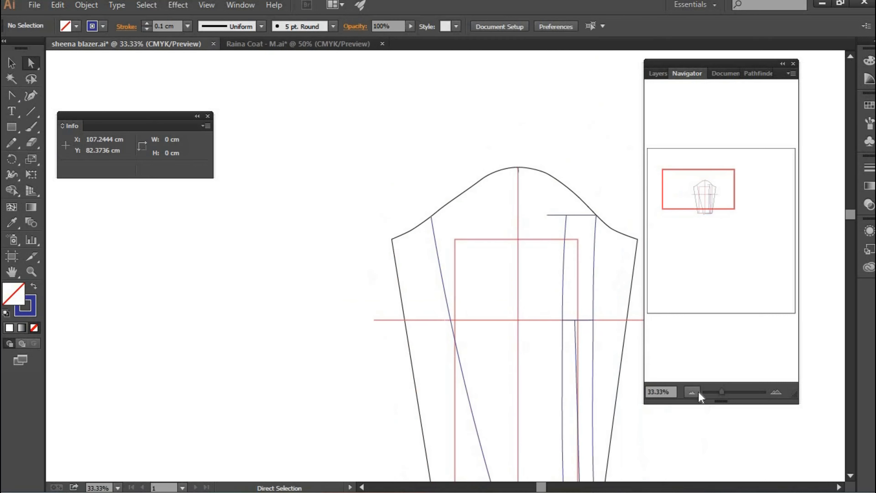
# Step: Draw a horizontal line about 6.5 cm long from the left seam curve, extending about 3.26 cm on each side of the red rectangle's upper-left corner
pyautogui.click(776, 393)
pyautogui.click(775, 393)
pyautogui.click(775, 393)
pyautogui.click(775, 393)
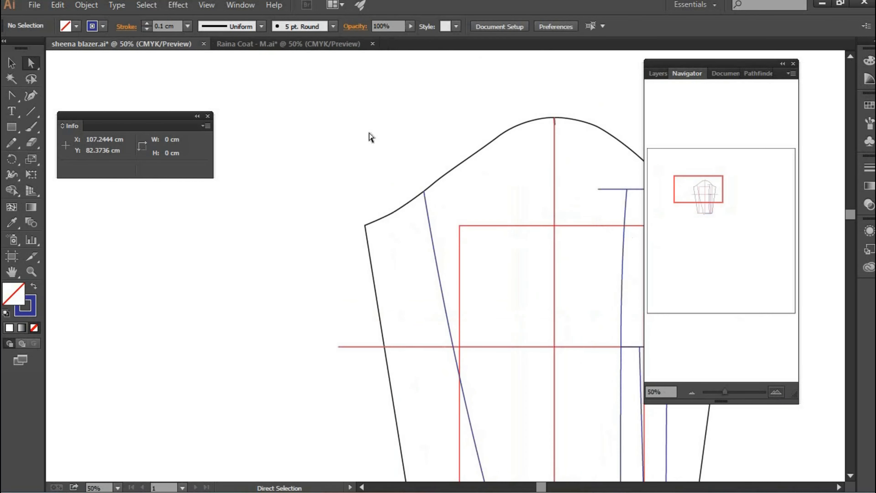
pyautogui.moveTo(13, 98); pyautogui.dragTo(65, 98)
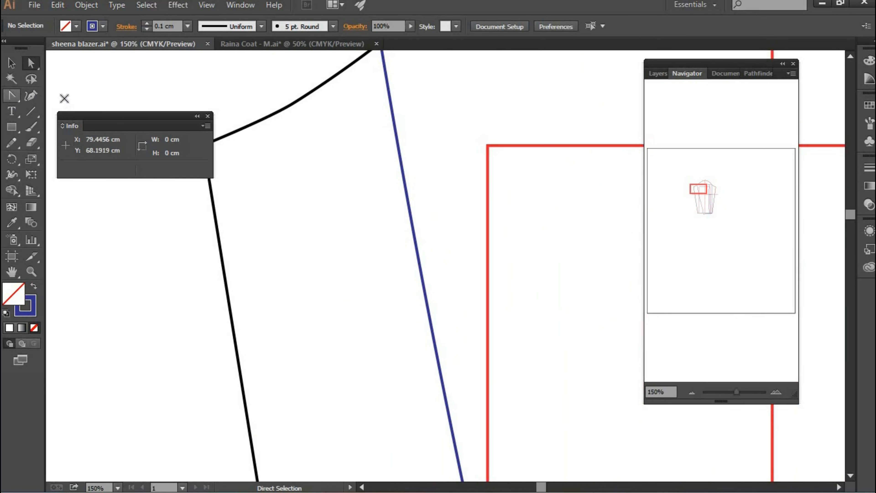
pyautogui.click(488, 148)
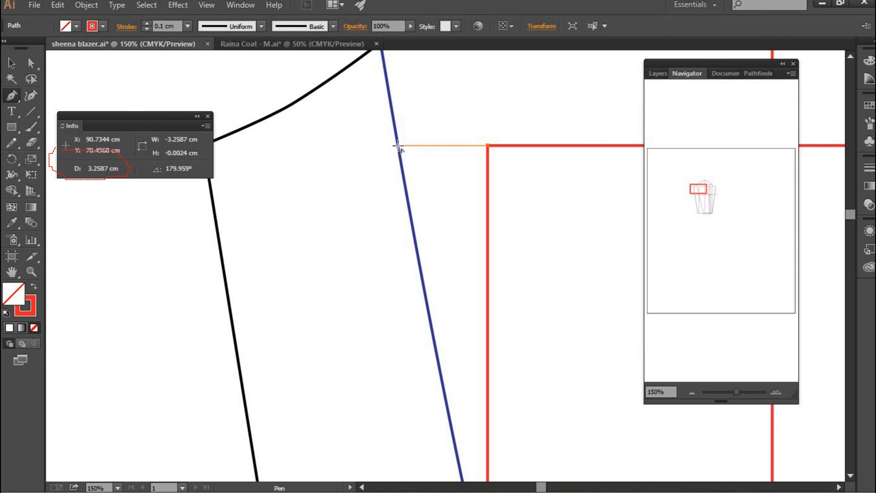
pyautogui.click(399, 145)
pyautogui.click(488, 145)
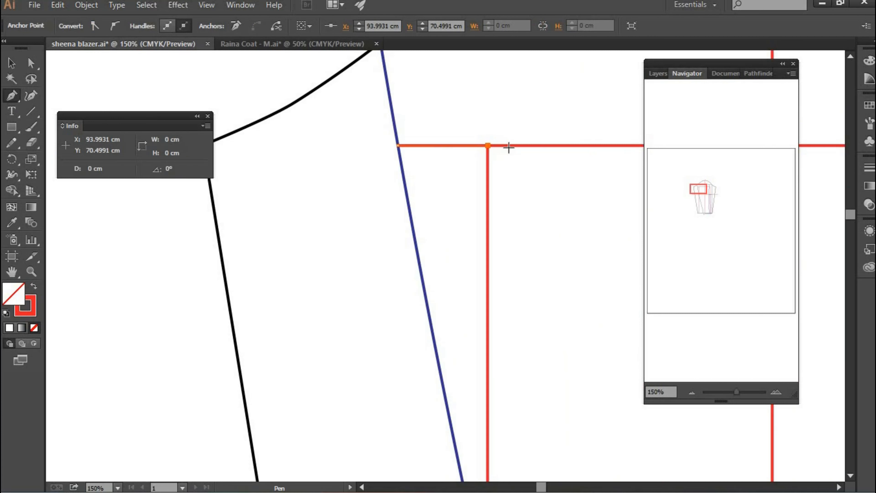
pyautogui.click(575, 149)
# Step: Change the new horizontal line's stroke colour to blue
pyautogui.press('v')
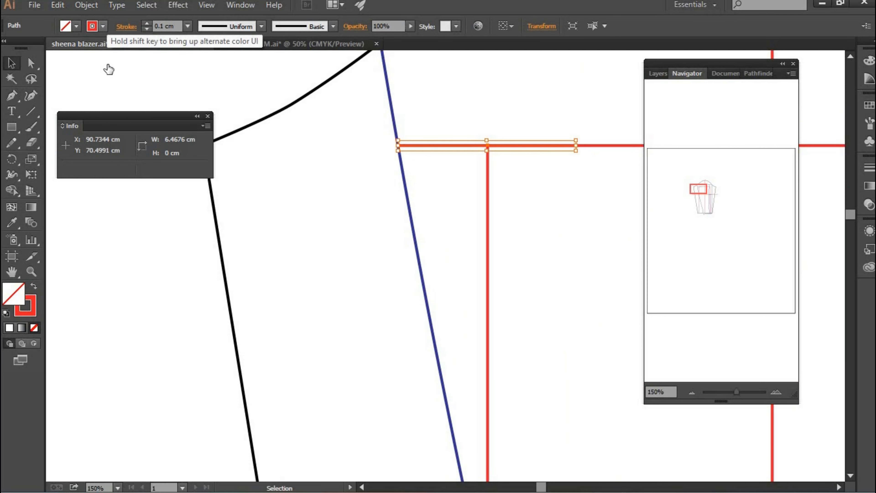
pyautogui.click(103, 26)
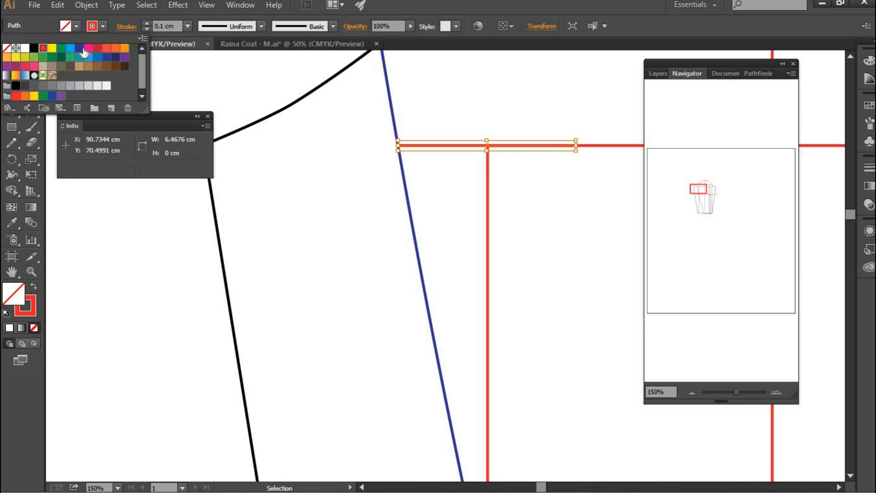
pyautogui.click(429, 101)
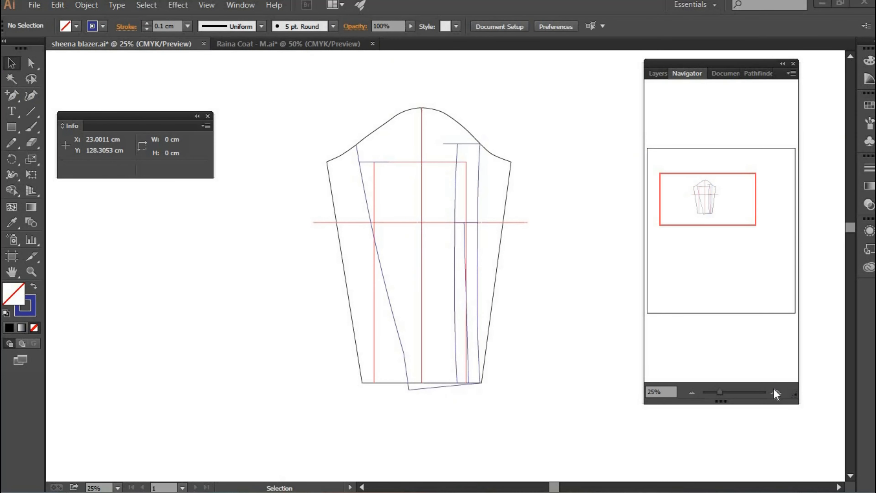
# Step: Duplicate the long left seam curve above the right-angle line and place the copy just inside the original
pyautogui.press('a')
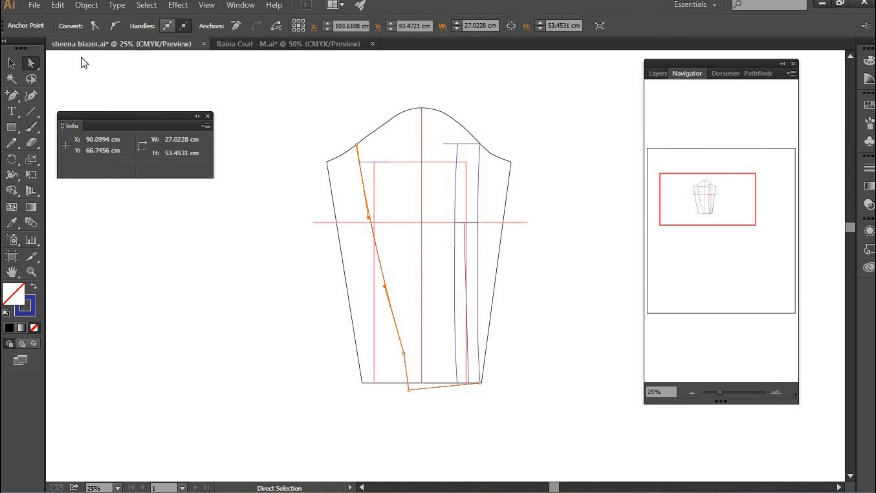
pyautogui.click(57, 5)
pyautogui.click(88, 76)
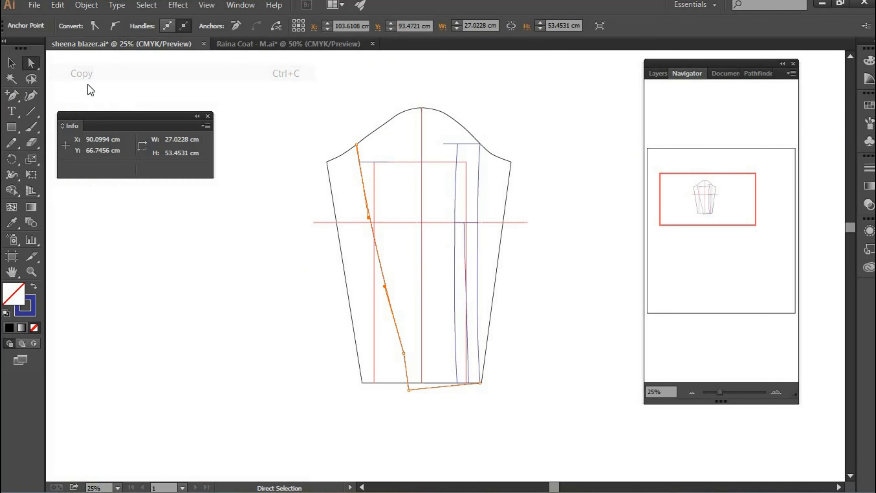
pyautogui.click(58, 4)
pyautogui.click(88, 89)
pyautogui.click(12, 65)
pyautogui.click(447, 280)
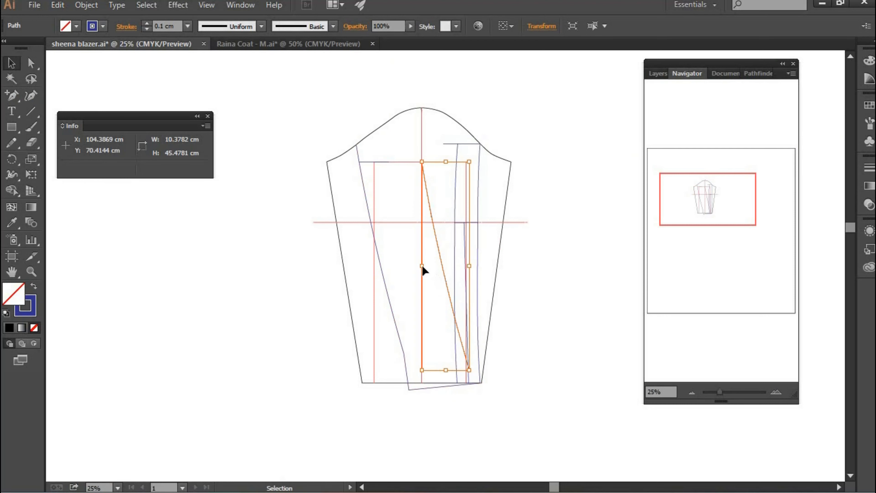
pyautogui.moveTo(401, 266); pyautogui.dragTo(387, 257)
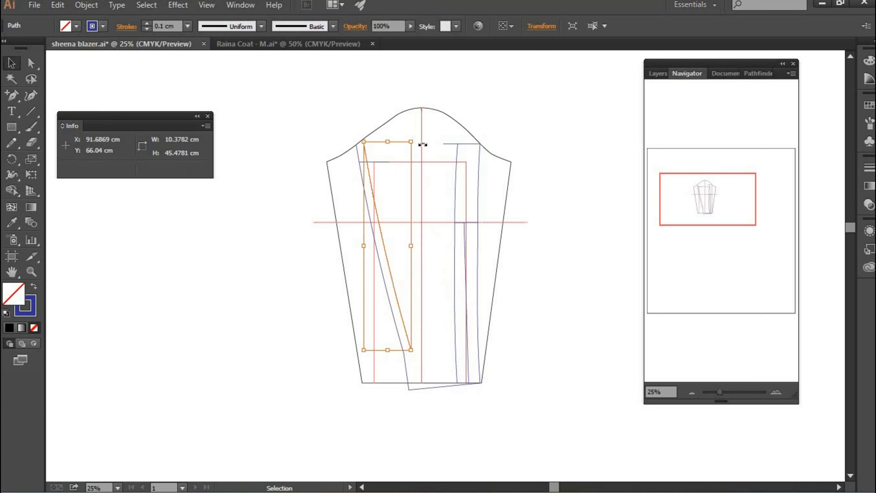
# Step: Rotate the duplicated curve slightly clockwise to stand steeper and shift it inward toward the short horizontal line's inner end
pyautogui.moveTo(425, 147); pyautogui.dragTo(424, 146)
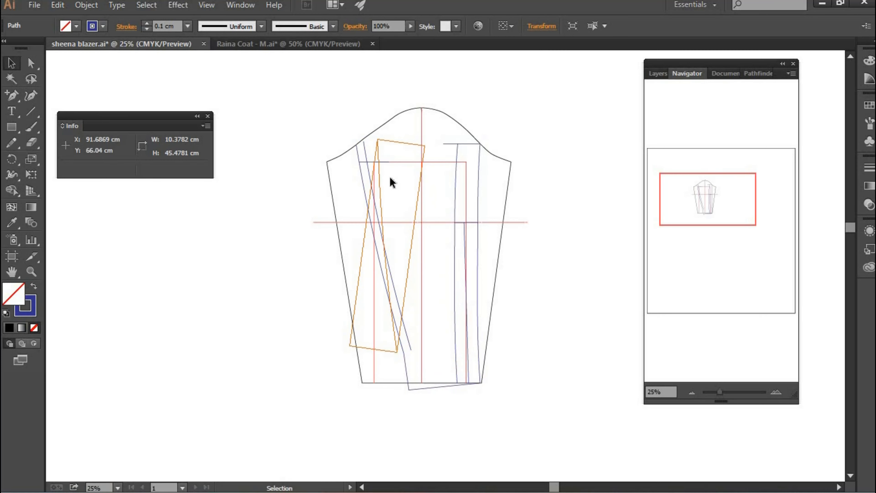
pyautogui.click(381, 219)
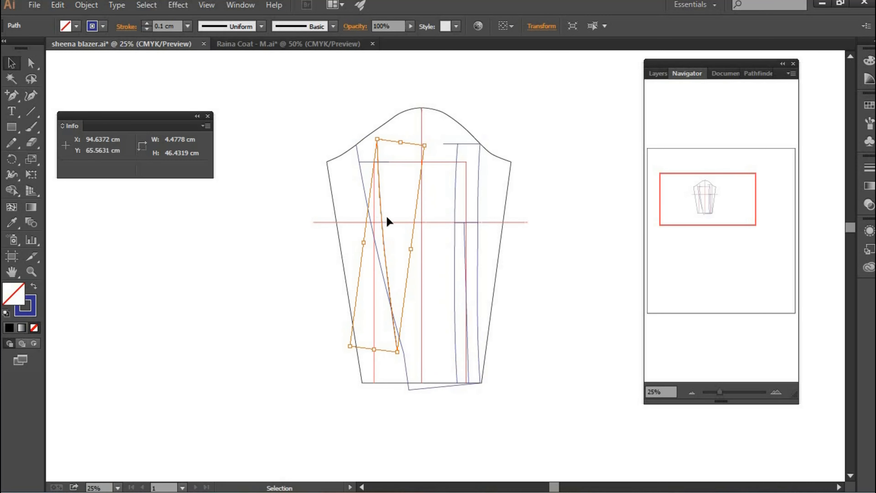
pyautogui.moveTo(382, 217); pyautogui.dragTo(388, 216)
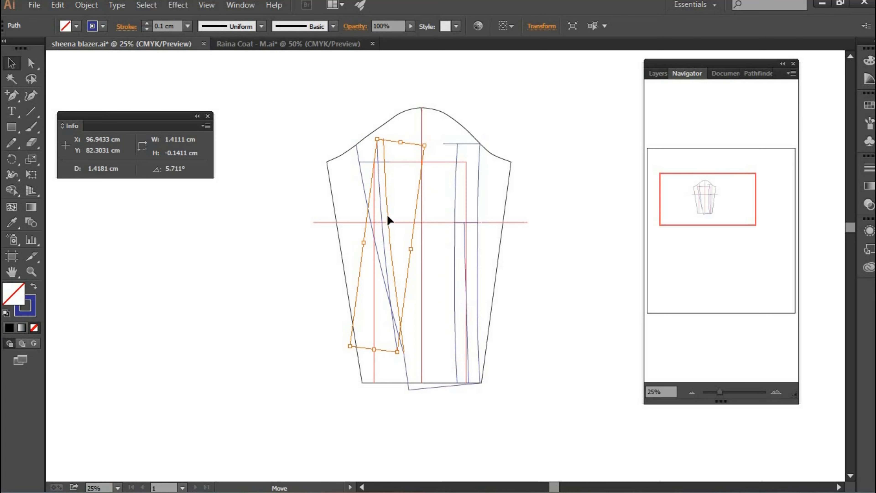
# Step: Align the rotated curve's lower end with the corner where the left seam meets the right-angle line, passing through the short horizontal line's inner end
pyautogui.click(734, 392)
pyautogui.click(702, 187)
pyautogui.moveTo(574, 181); pyautogui.dragTo(582, 184)
pyautogui.moveTo(395, 288); pyautogui.dragTo(402, 294)
pyautogui.moveTo(704, 202); pyautogui.dragTo(705, 206)
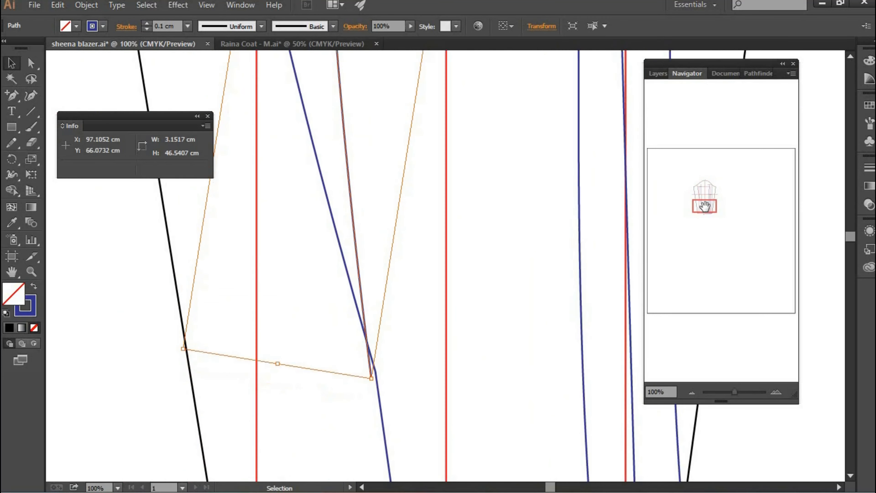
pyautogui.moveTo(376, 386); pyautogui.dragTo(377, 386)
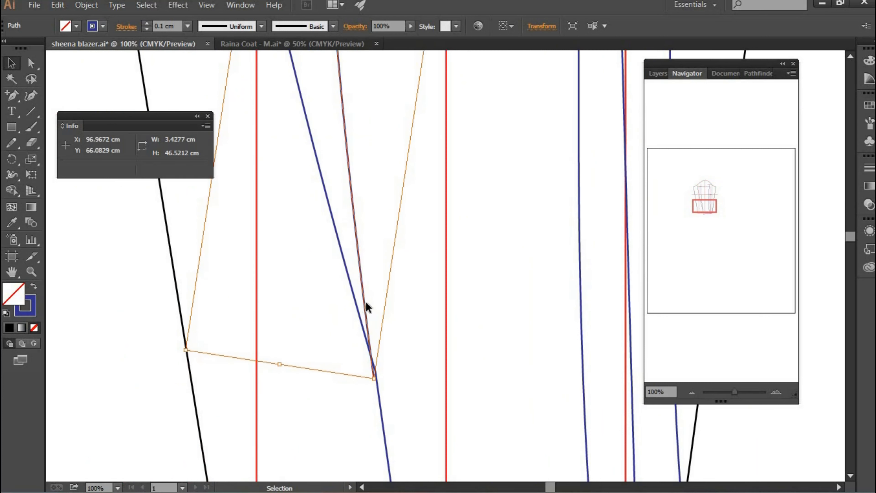
pyautogui.moveTo(366, 300); pyautogui.dragTo(368, 292)
pyautogui.click(379, 398)
pyautogui.hotkey('ctrl', 'z')
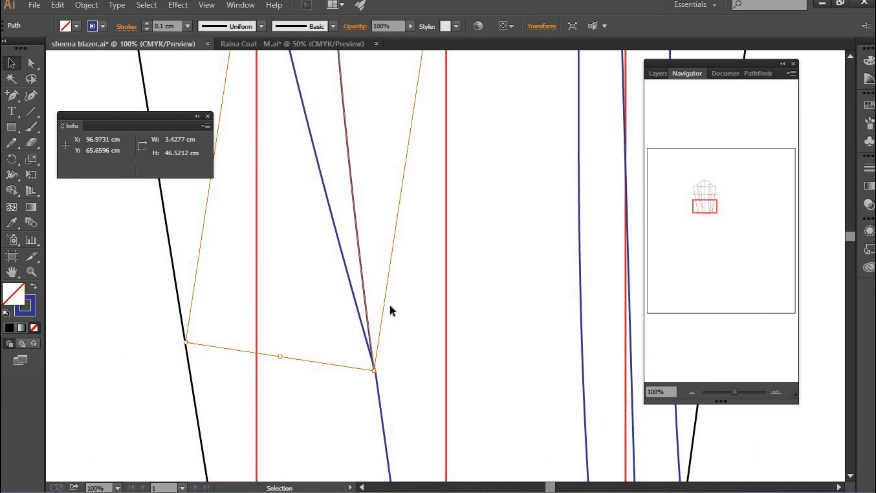
pyautogui.press('Right')
pyautogui.moveTo(703, 197); pyautogui.dragTo(702, 190)
pyautogui.hotkey('ctrl', 'shift', 'a')
pyautogui.click(777, 392)
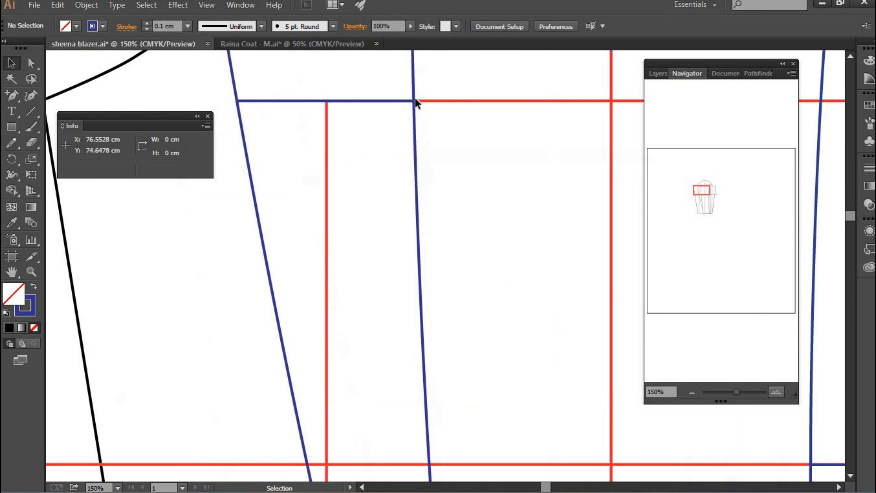
# Step: Add anchor points on the sleeve cap where the right and left blue seam lines meet it
pyautogui.scroll(-4, 616, 162)
pyautogui.click(650, 73)
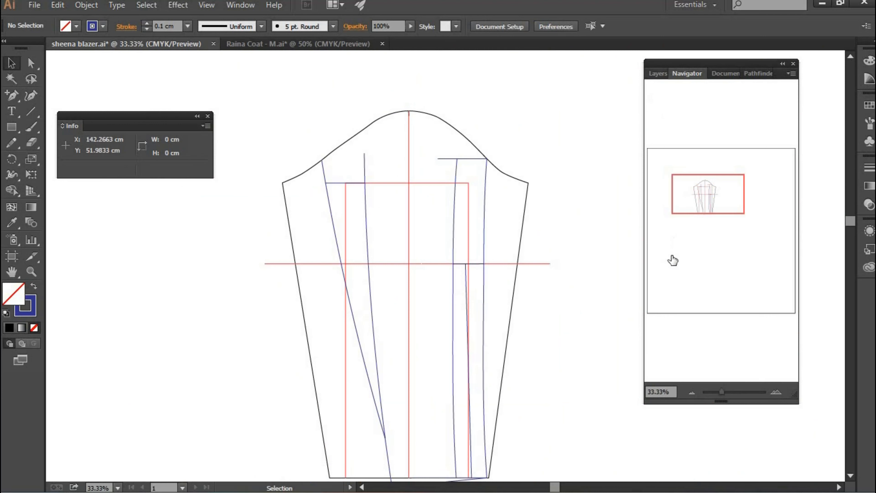
pyautogui.click(689, 74)
pyautogui.click(776, 392)
pyautogui.click(776, 391)
pyautogui.click(776, 392)
pyautogui.click(776, 392)
pyautogui.click(712, 191)
pyautogui.hscroll(1, 415, 255)
pyautogui.scroll(5, 415, 255)
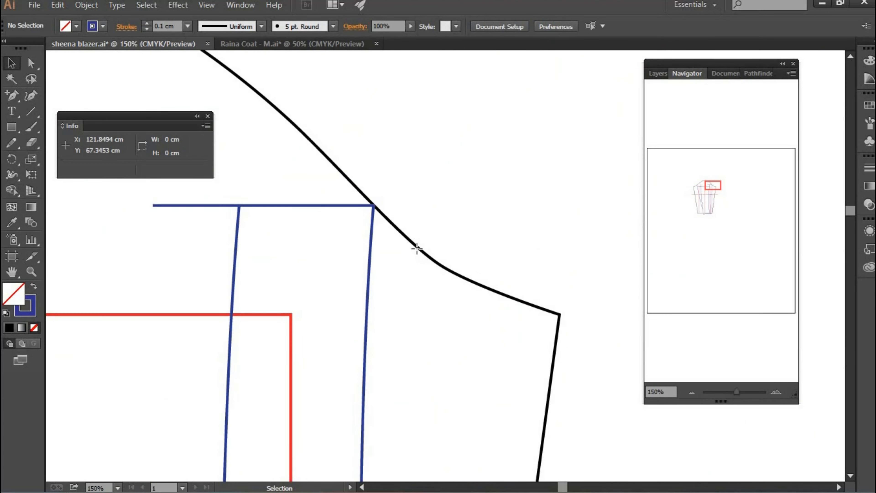
pyautogui.click(419, 248)
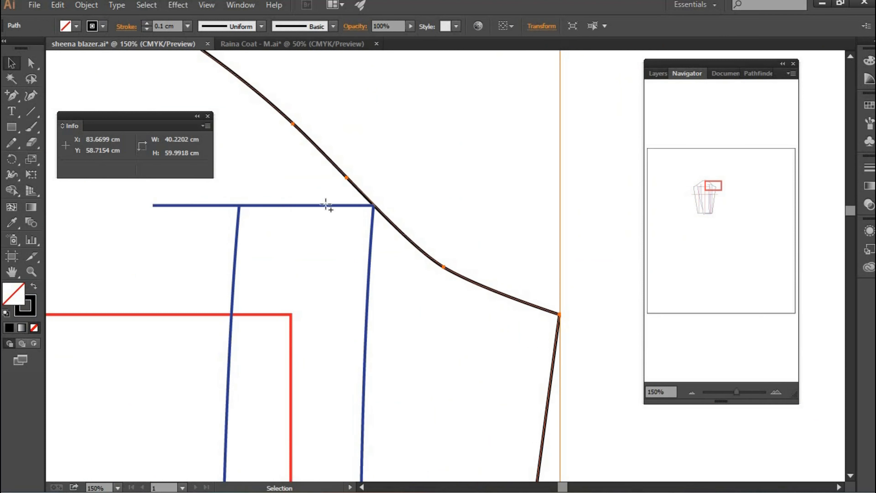
pyautogui.press('+')
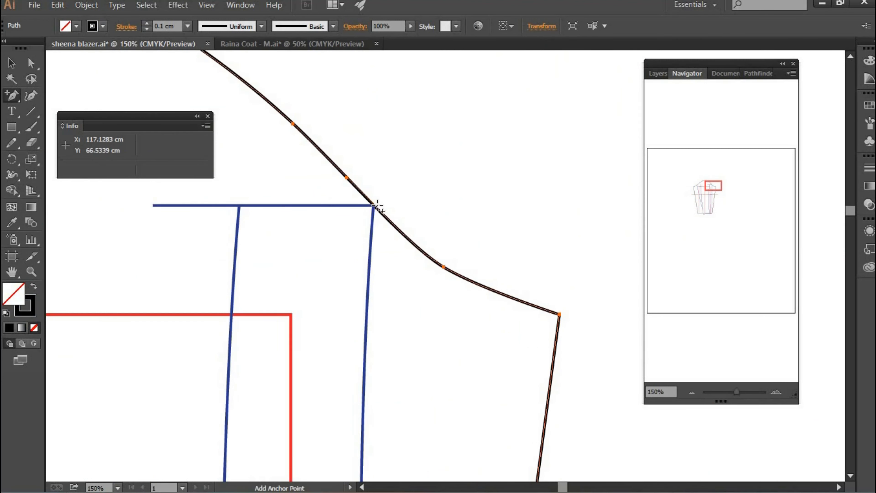
pyautogui.moveTo(699, 188); pyautogui.dragTo(684, 187)
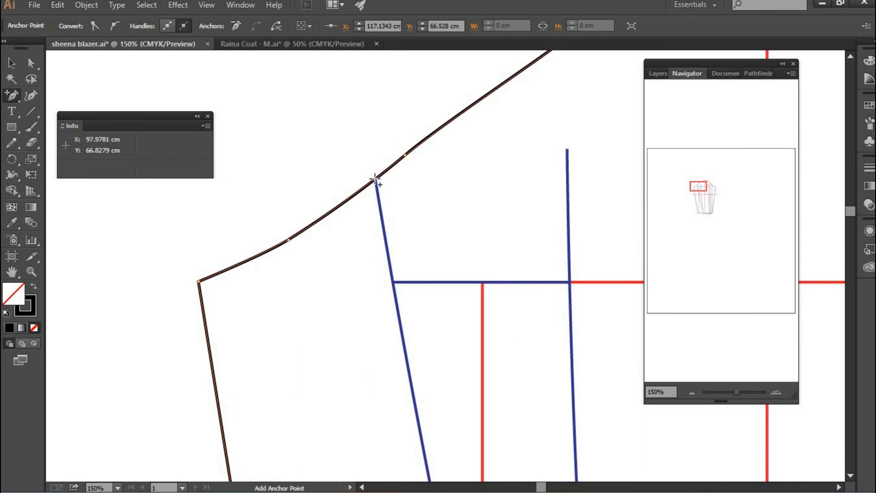
pyautogui.hotkey('ctrl', '-')
pyautogui.hotkey('ctrl', '-')
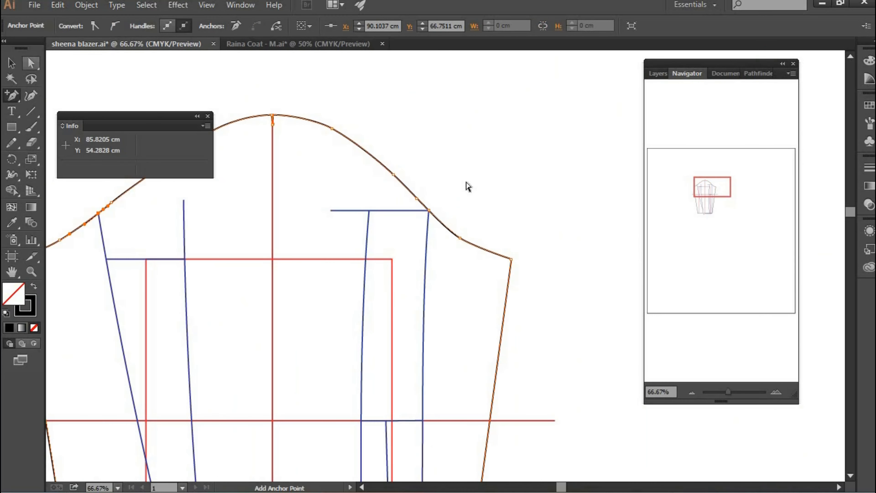
# Step: Duplicate the right cap segment between the new anchor point and the underarm corner
pyautogui.click(455, 219)
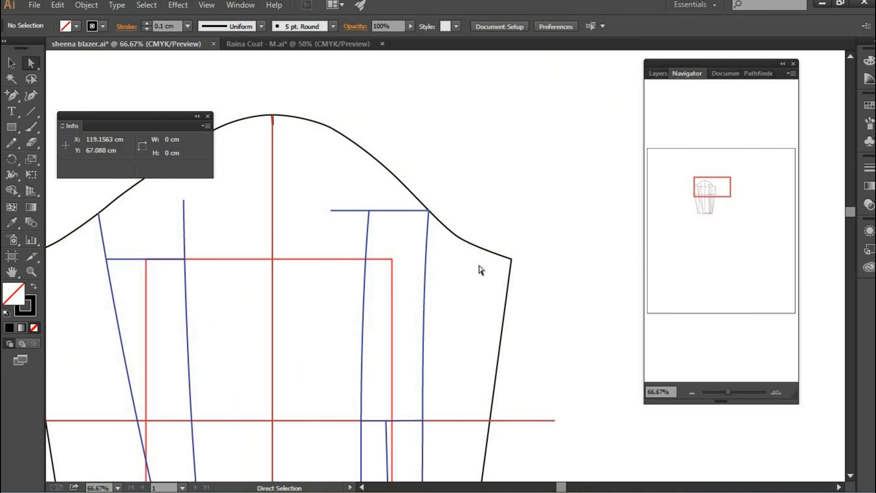
pyautogui.moveTo(480, 266); pyautogui.dragTo(480, 267)
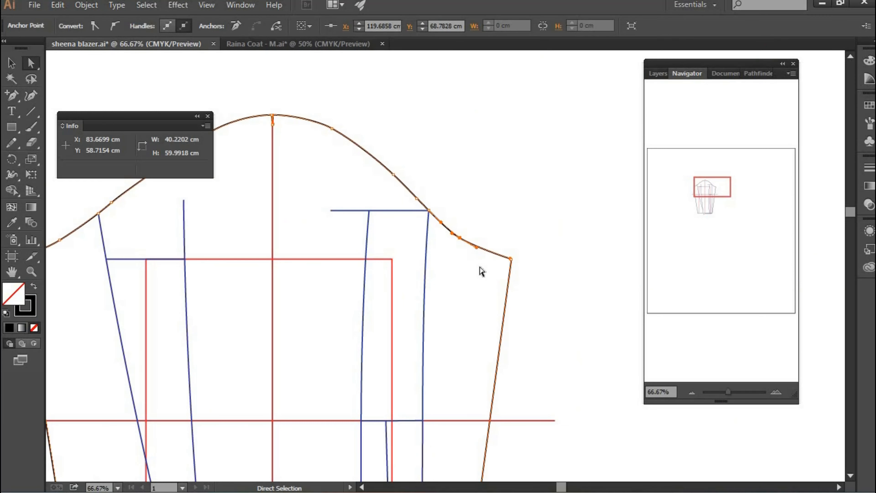
pyautogui.click(58, 6)
pyautogui.click(90, 76)
pyautogui.click(58, 5)
pyautogui.click(92, 90)
pyautogui.press('v')
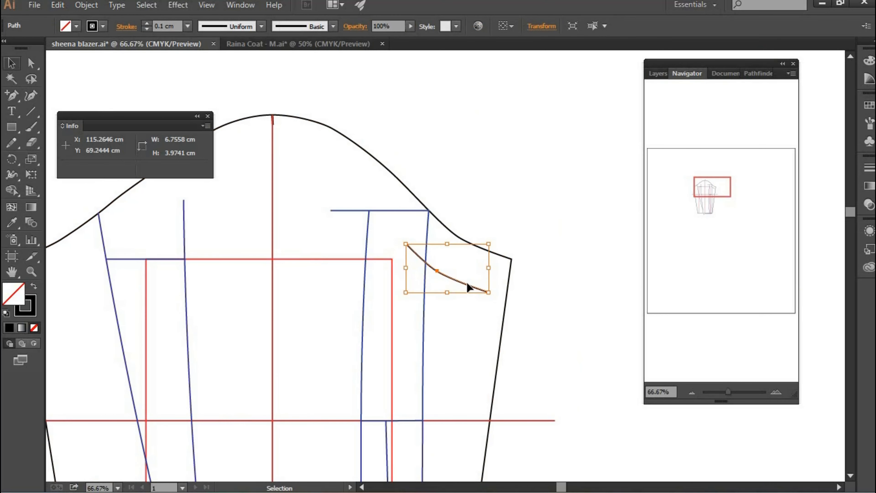
# Step: Reflect the duplicated right cap segment across the vertical axis and attach it to the top of the inner right seam line
pyautogui.rightClick(522, 263)
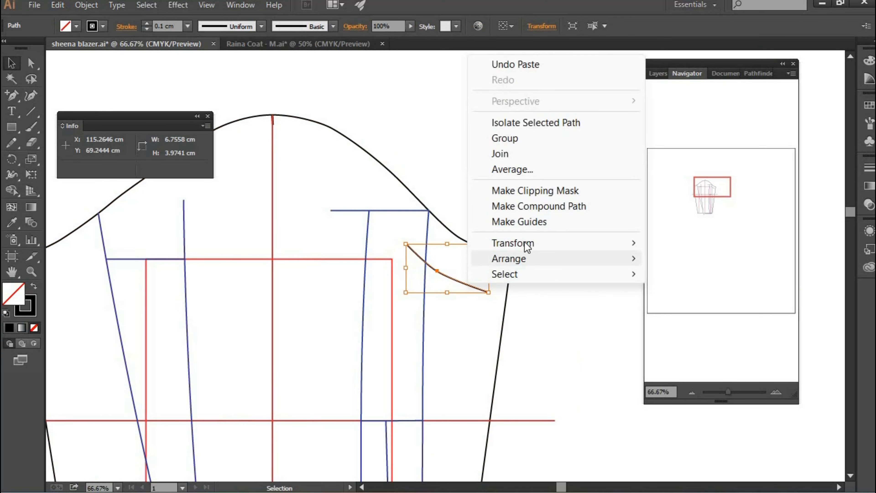
pyautogui.moveTo(509, 258)
pyautogui.moveTo(604, 243)
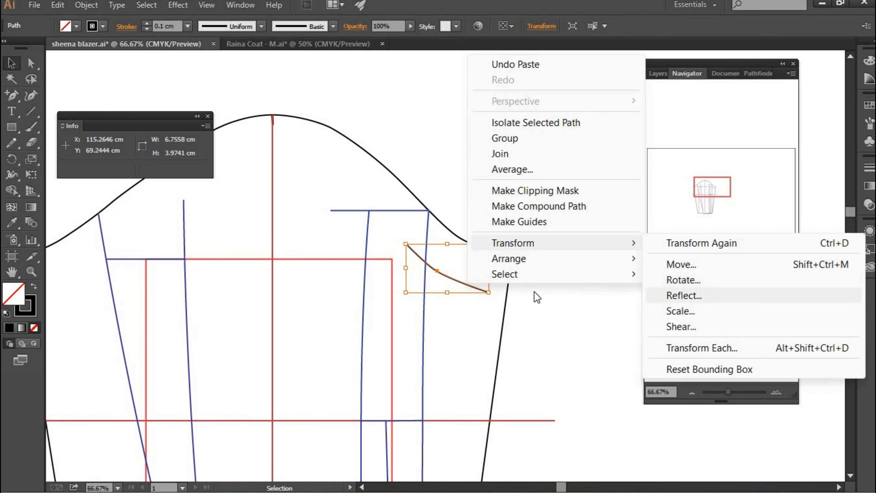
pyautogui.click(687, 294)
pyautogui.click(444, 331)
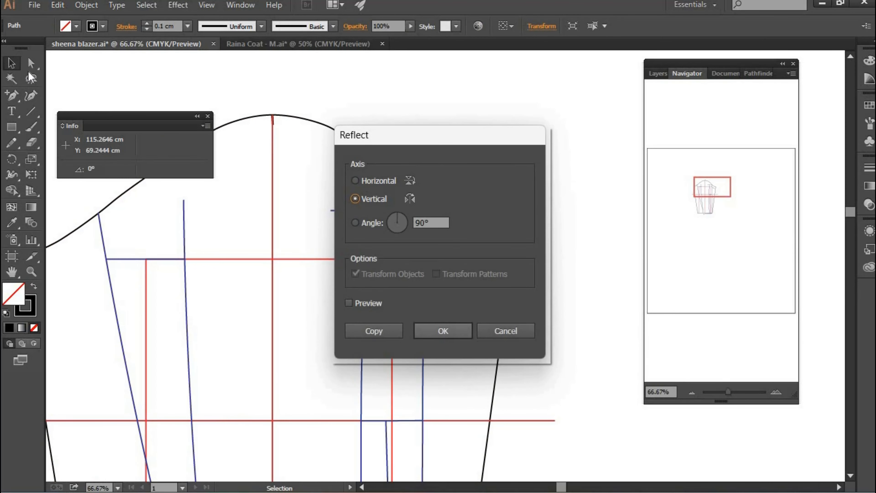
pyautogui.press('a')
pyautogui.moveTo(355, 223); pyautogui.dragTo(355, 225)
# Step: Duplicate the left cap segment between the underarm corner and the new anchor point
pyautogui.moveTo(350, 172); pyautogui.dragTo(284, 242)
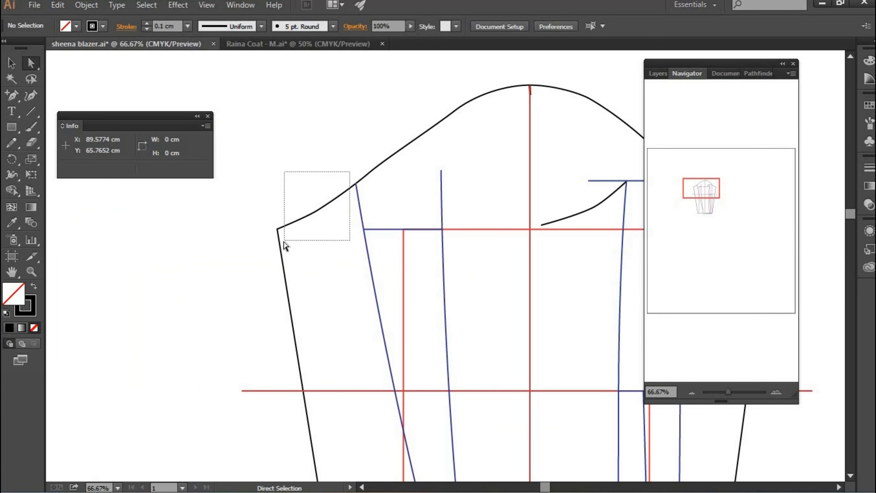
pyautogui.moveTo(261, 186); pyautogui.dragTo(261, 186)
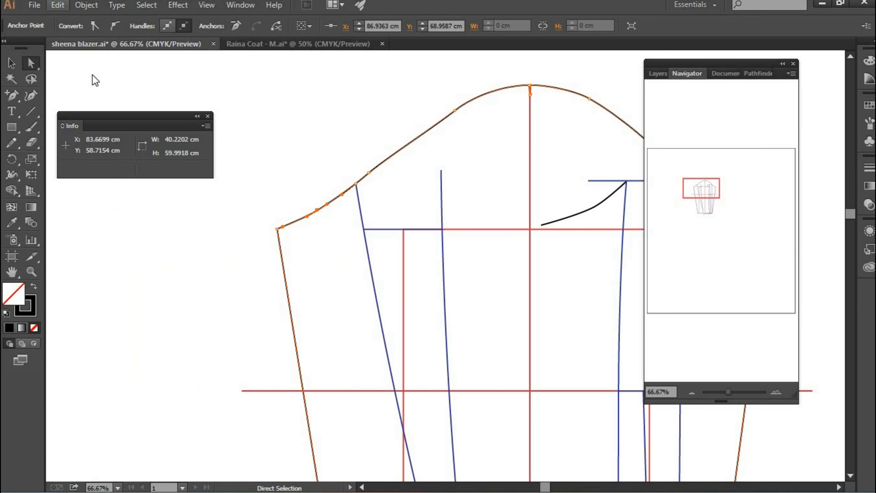
pyautogui.hotkey('alt', 'e')
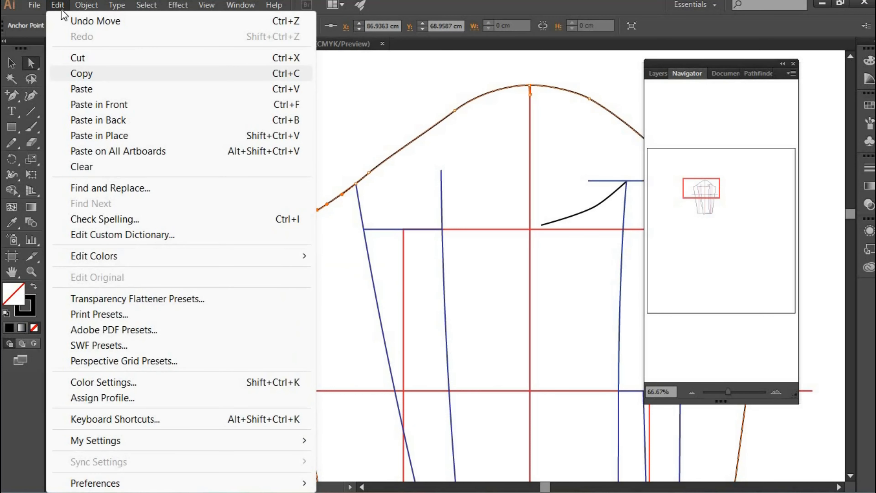
pyautogui.click(93, 76)
pyautogui.hotkey('alt', 'e')
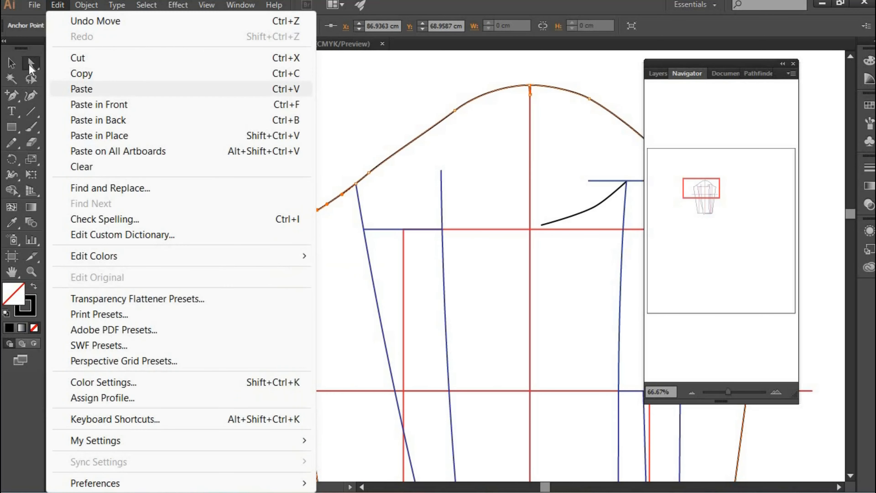
pyautogui.press('Return')
pyautogui.press('v')
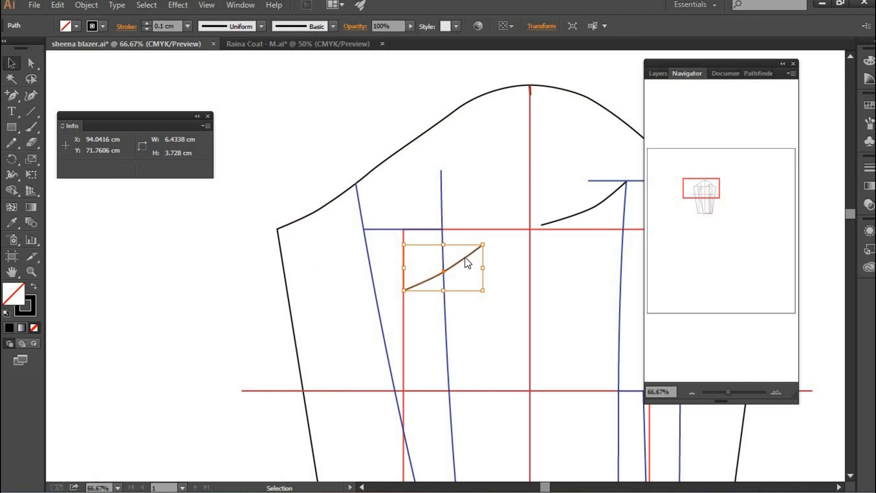
# Step: Reflect the duplicated left cap segment vertically, give it a green stroke, and attach it to the top of the inner left seam curve
pyautogui.rightClick(513, 343)
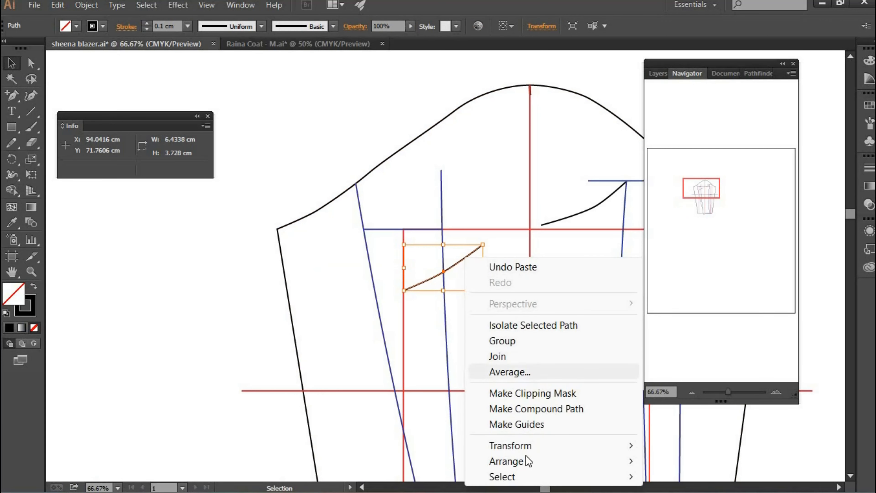
pyautogui.moveTo(530, 446)
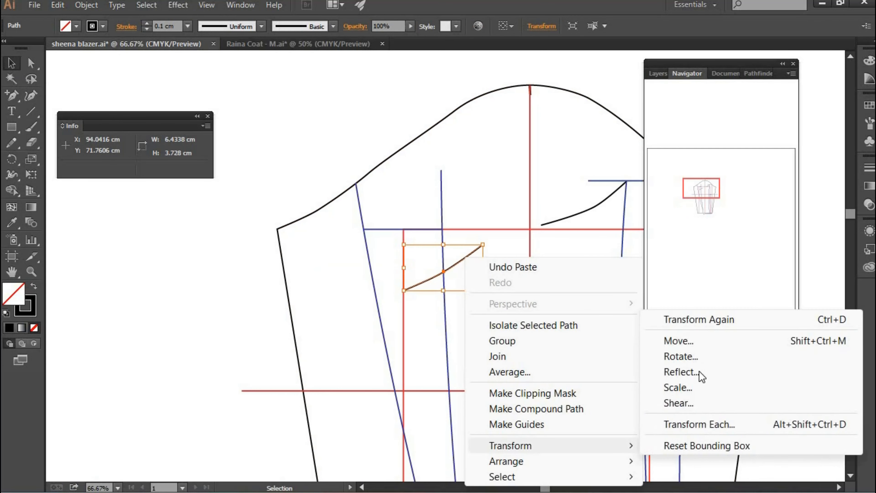
pyautogui.press('Return')
pyautogui.click(436, 329)
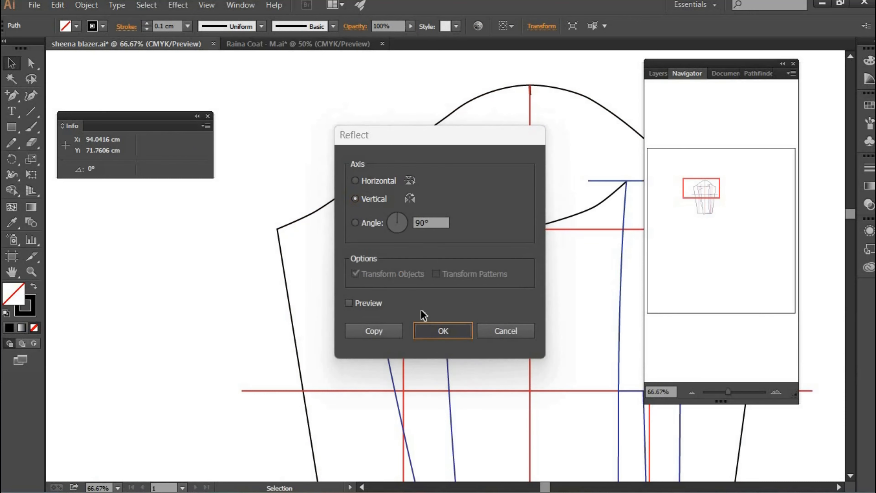
pyautogui.moveTo(469, 190); pyautogui.dragTo(468, 189)
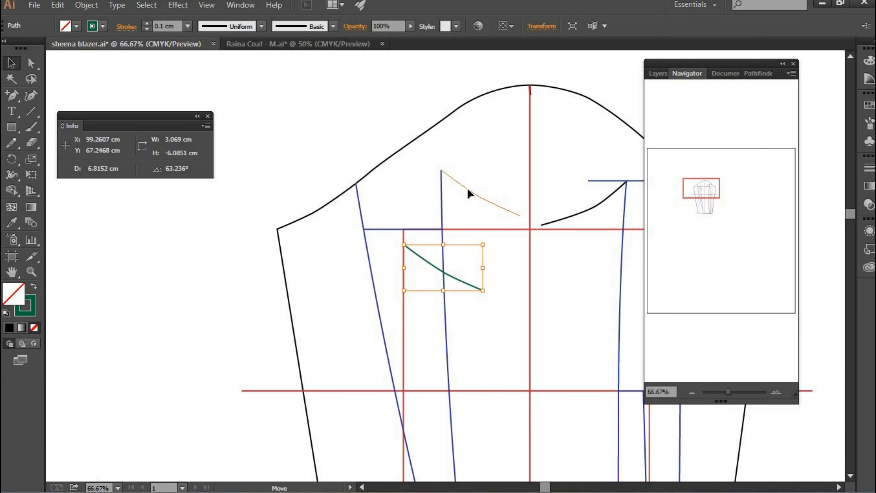
# Step: Copy the reflected right cap curve together with the inner right seam line running down to the hem
pyautogui.moveTo(445, 109); pyautogui.dragTo(493, 137)
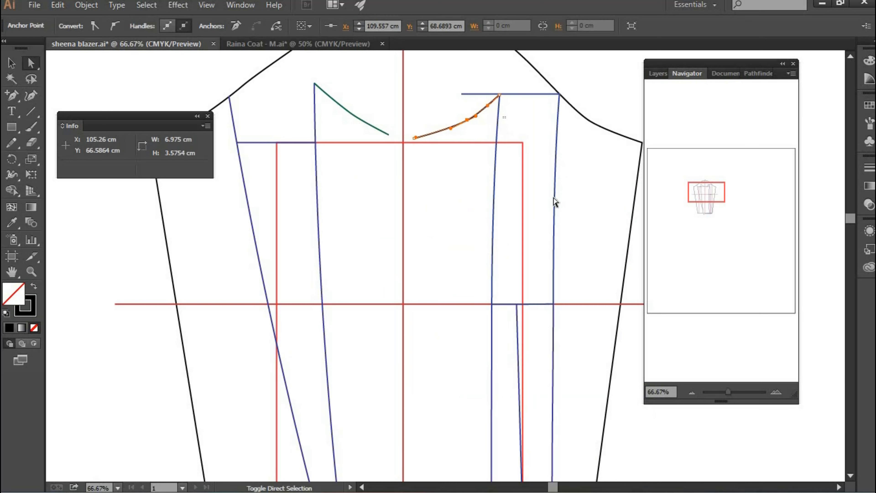
pyautogui.hotkey('ctrl', '-')
pyautogui.moveTo(477, 236); pyautogui.dragTo(476, 228)
pyautogui.click(55, 8)
pyautogui.click(83, 74)
pyautogui.click(60, 6)
pyautogui.click(77, 84)
pyautogui.hotkey('ctrl', 'z')
# Step: Paste the copied cap curve and inner right seam line in place over the originals
pyautogui.click(59, 7)
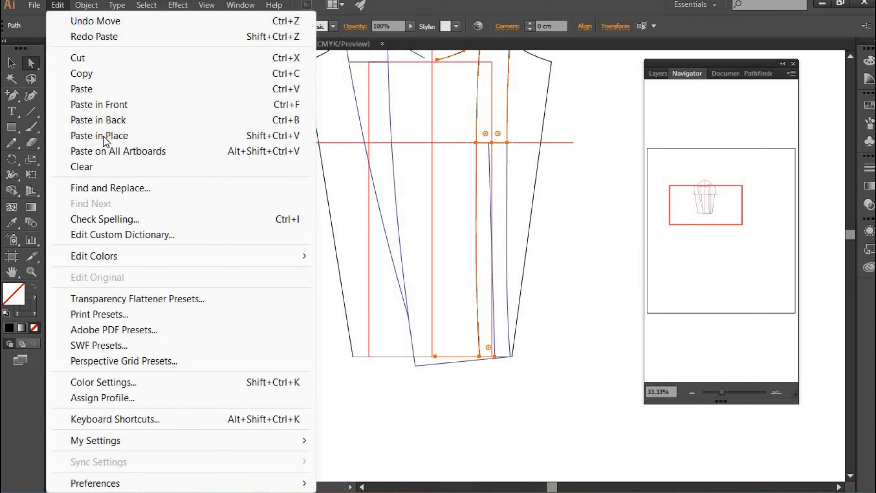
pyautogui.click(104, 136)
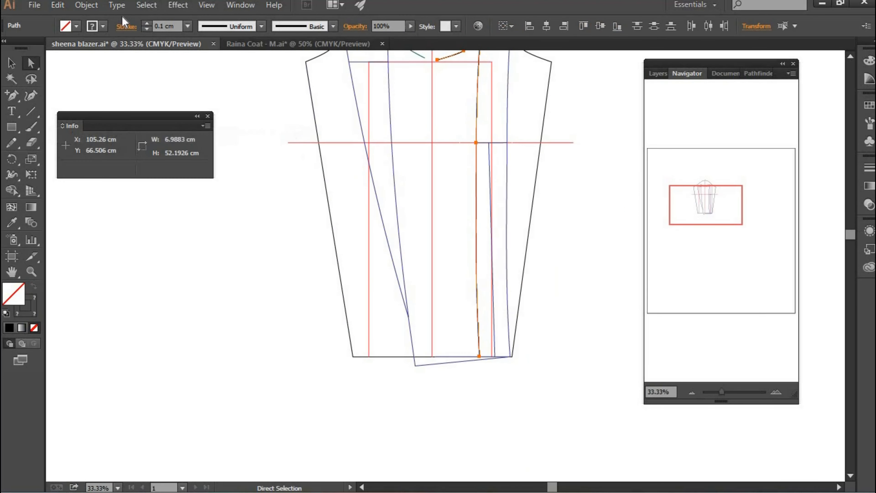
# Step: Give the pasted cap curve and inner right seam the dark green C=90 M=30 Y=95 K=30 stroke and group them
pyautogui.click(92, 26)
pyautogui.click(62, 57)
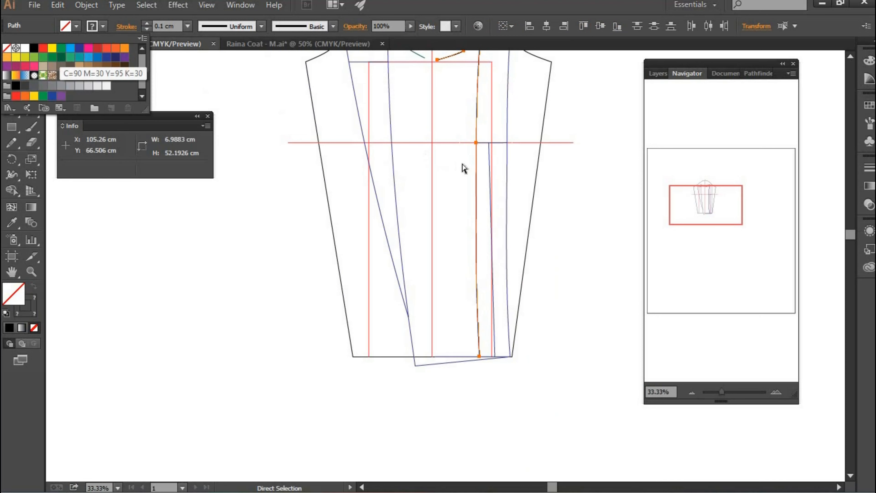
pyautogui.click(476, 165)
pyautogui.rightClick(476, 165)
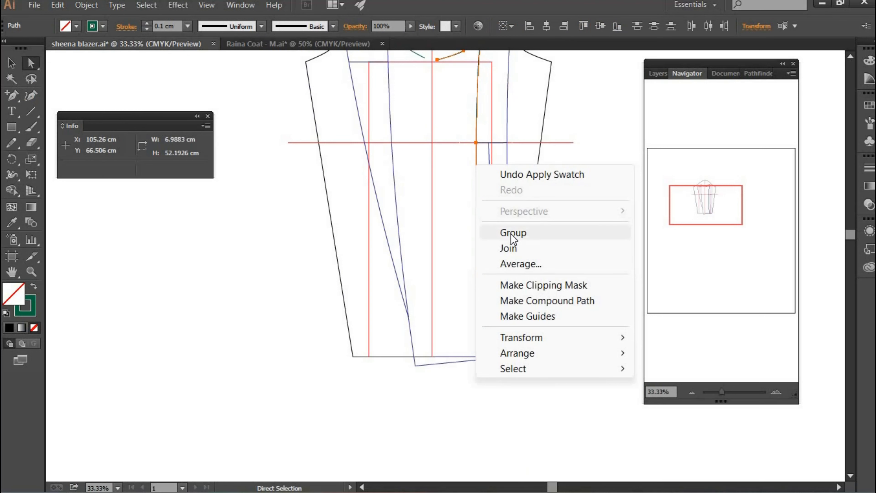
pyautogui.click(570, 238)
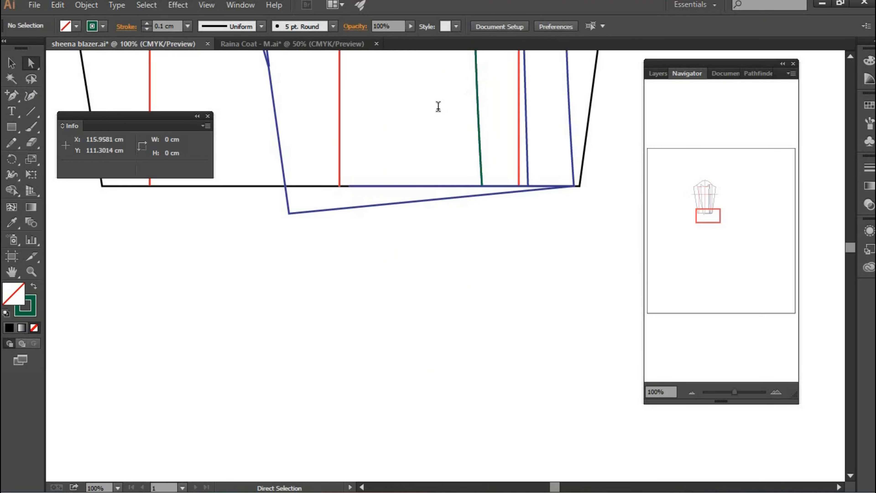
# Step: With a 0.1 cm keyboard increment, move the green group down 0.5 cm so its lower end meets the slanted hem line
pyautogui.hotkey('ctrl', 'k')
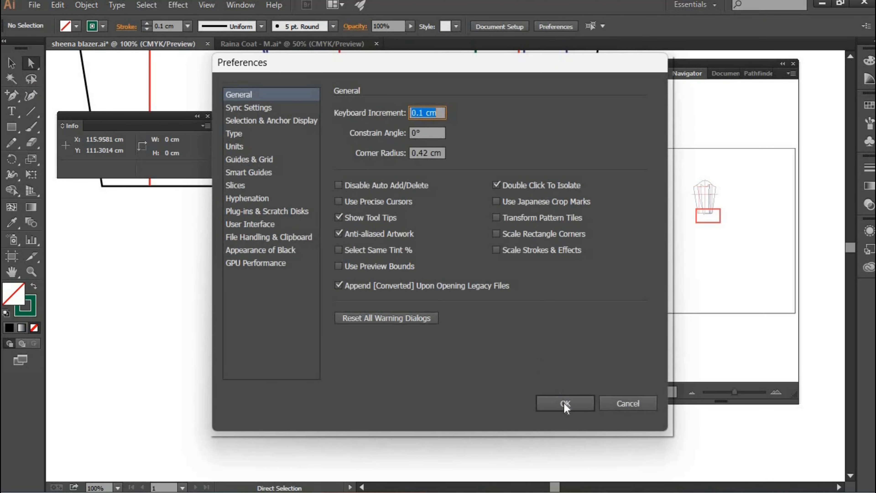
pyautogui.press('Return')
pyautogui.press('v')
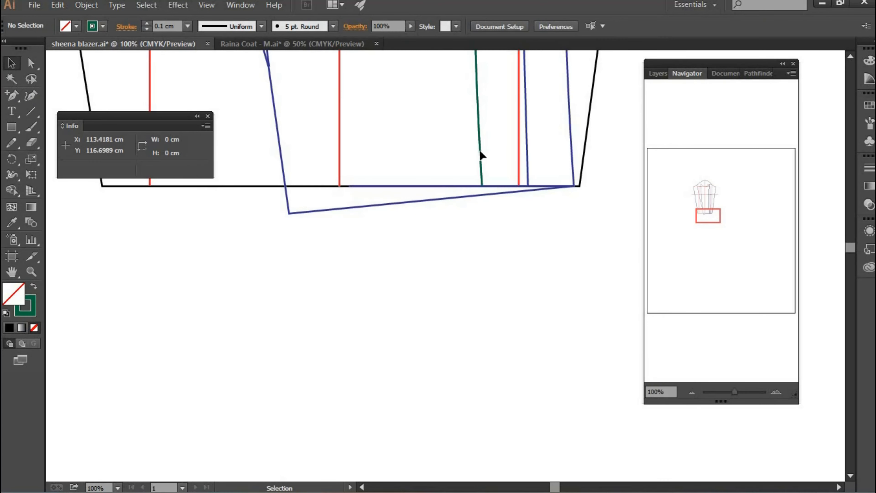
pyautogui.click(537, 179)
pyautogui.press('Down')
pyautogui.press('Down')
pyautogui.press('Down')
pyautogui.press('Down')
pyautogui.press('Down')
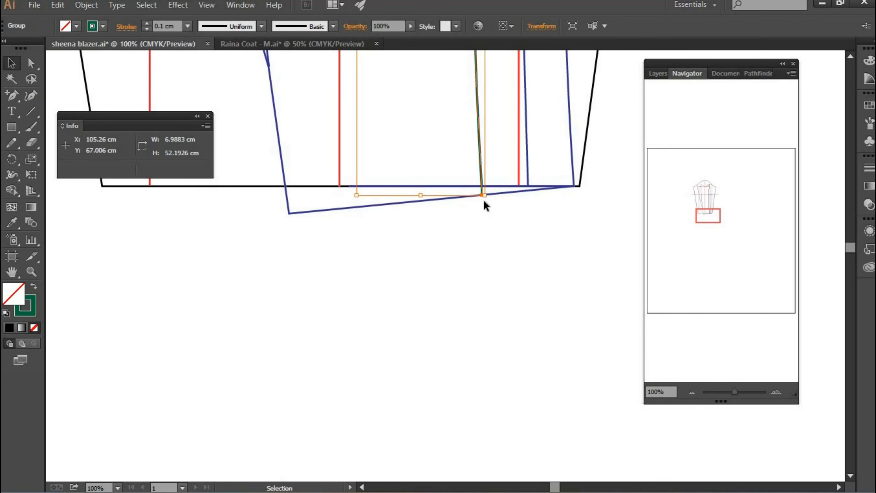
pyautogui.click(508, 206)
# Step: Ungroup the green right cap curve from the inner right seam line
pyautogui.press('a')
pyautogui.moveTo(707, 209); pyautogui.dragTo(703, 188)
pyautogui.press('v')
pyautogui.click(540, 191)
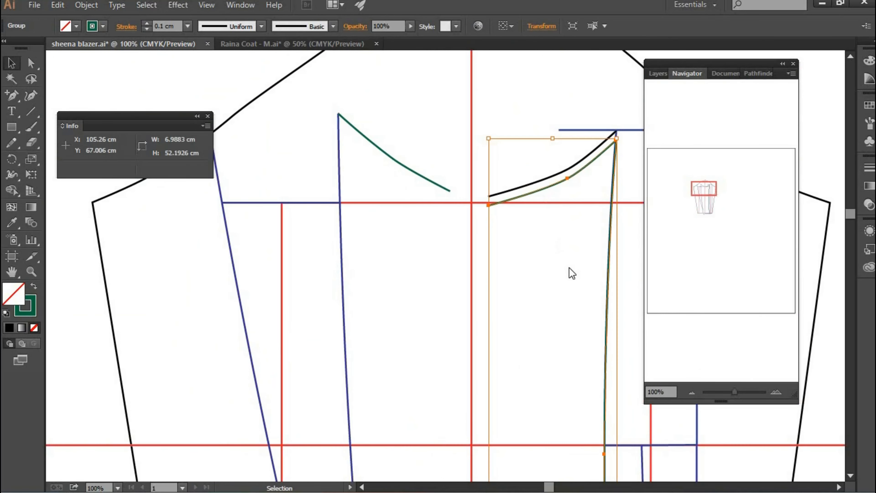
pyautogui.rightClick(540, 191)
pyautogui.click(561, 277)
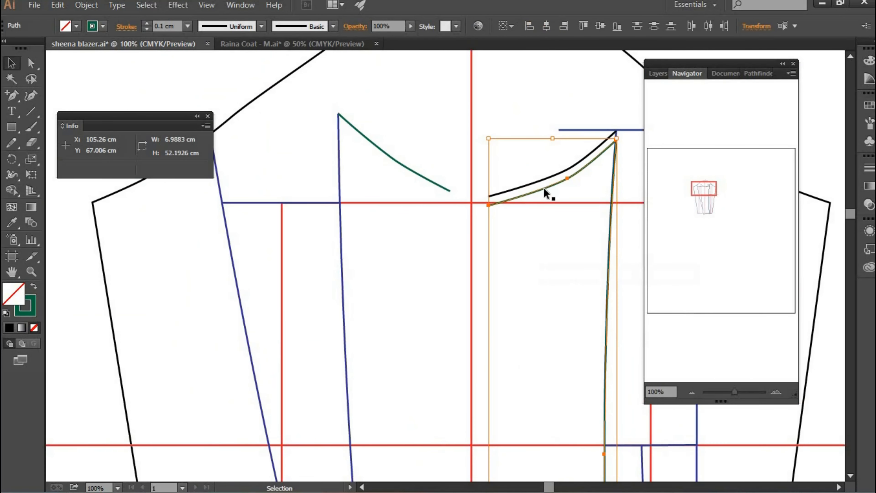
# Step: Rotate the green right cap curve slightly clockwise and reattach its outer end to the top of the inner right seam
pyautogui.click(544, 193)
pyautogui.click(493, 205)
pyautogui.moveTo(482, 209); pyautogui.dragTo(483, 210)
pyautogui.moveTo(595, 158); pyautogui.dragTo(592, 152)
pyautogui.click(556, 256)
# Step: Flatten the green left cap curve by rotating it counterclockwise, and reattach it to the top of the inner left seam
pyautogui.click(450, 194)
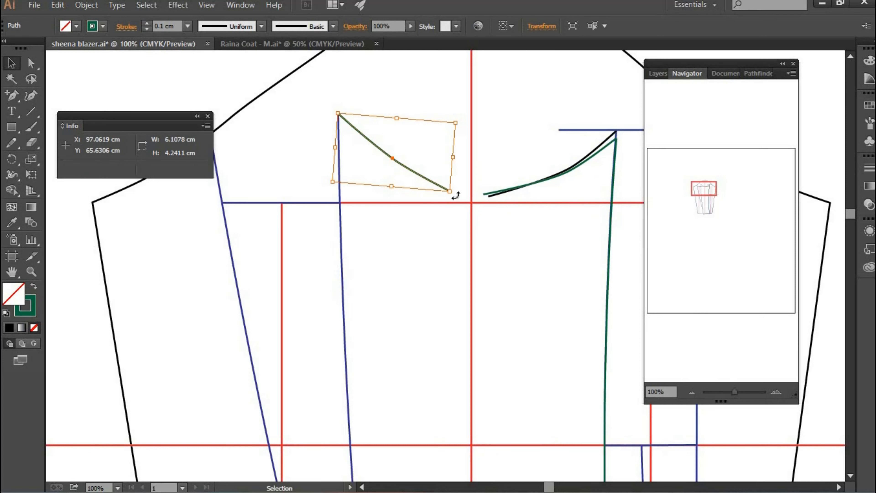
pyautogui.moveTo(460, 189); pyautogui.dragTo(465, 177)
pyautogui.moveTo(414, 167); pyautogui.dragTo(420, 161)
# Step: Rotate the right cap curve further until it runs nearly level at the centre line, keeping its outer end on the seam top
pyautogui.click(504, 192)
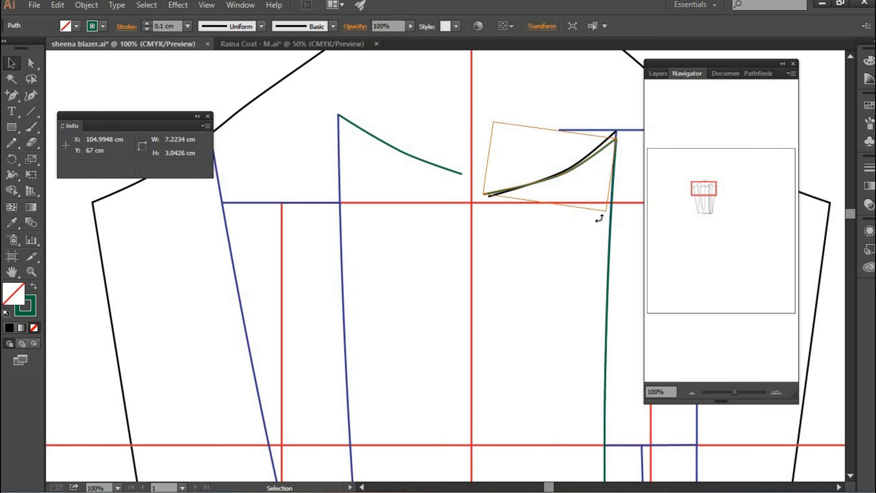
pyautogui.moveTo(600, 216); pyautogui.dragTo(600, 216)
pyautogui.moveTo(590, 164); pyautogui.dragTo(588, 160)
pyautogui.moveTo(602, 213); pyautogui.dragTo(595, 217)
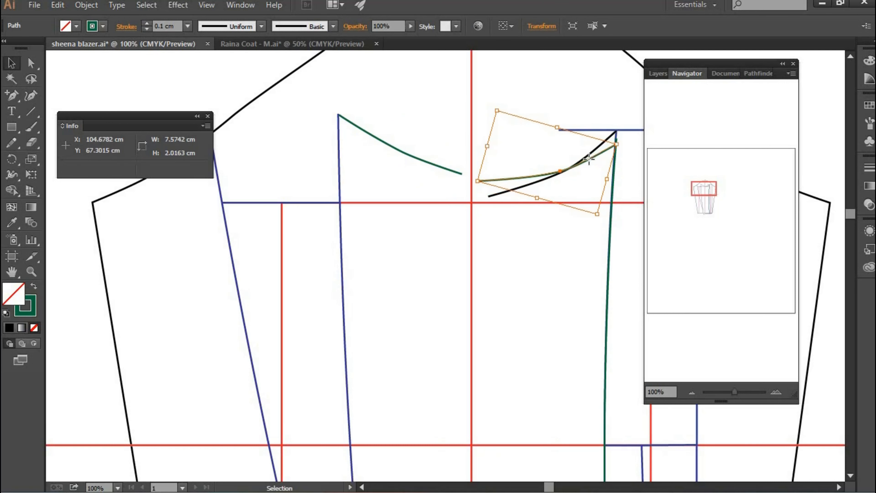
pyautogui.moveTo(588, 158); pyautogui.dragTo(587, 154)
pyautogui.click(565, 234)
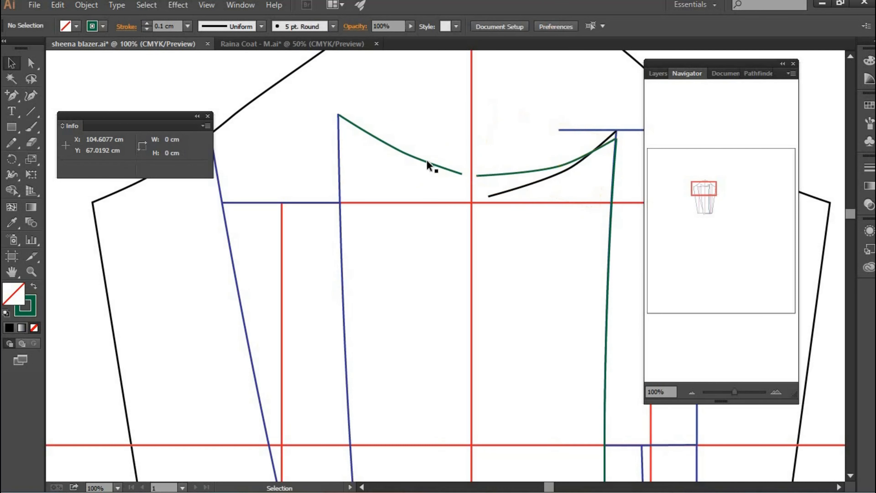
# Step: Move the left cap curve together with the top anchor of the inner left seam 0.5 cm to the right
pyautogui.scroll(-1, 235, 138)
pyautogui.click(31, 63)
pyautogui.moveTo(297, 111); pyautogui.dragTo(388, 174)
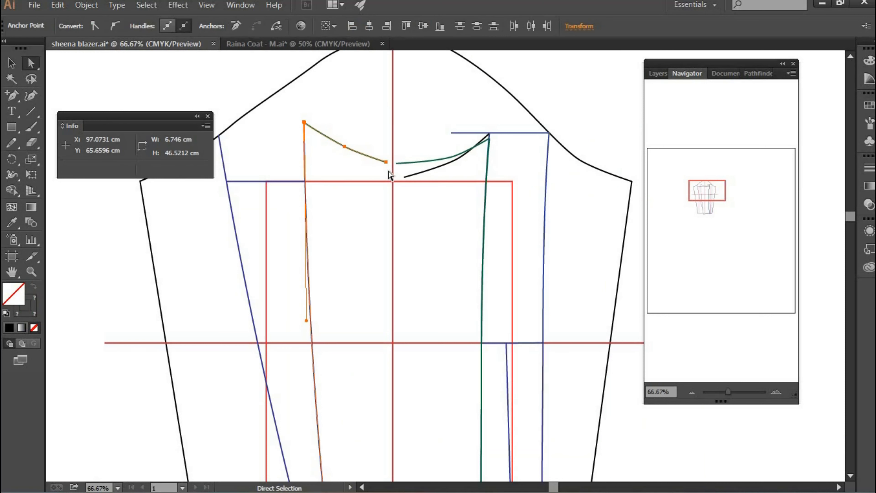
pyautogui.press('Right')
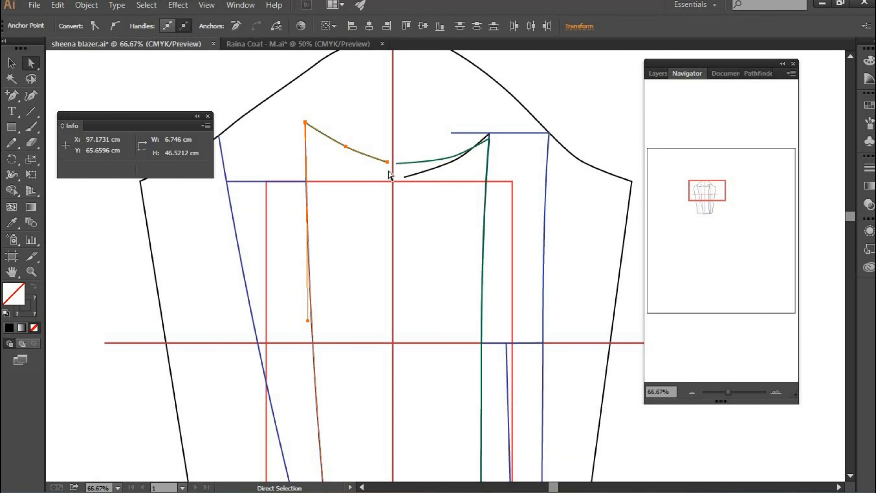
pyautogui.press('Right')
pyautogui.press('Right')
pyautogui.press('Right')
pyautogui.press('Right')
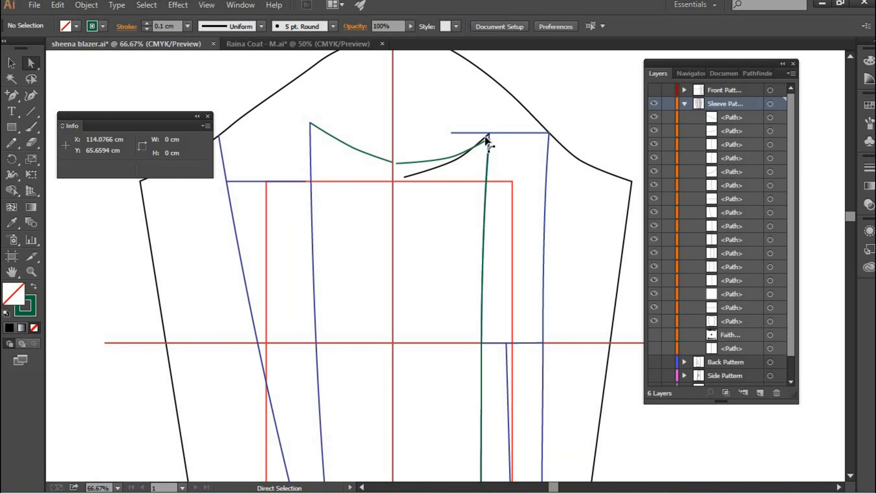
# Step: Shift the green right cap curve and the top anchor of its seam left to meet the left cap curve at the centre line
pyautogui.click(485, 136)
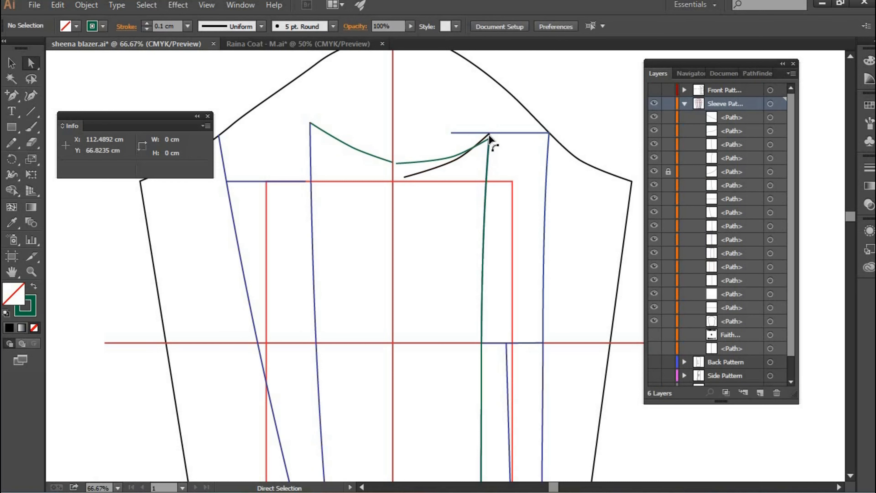
pyautogui.click(489, 135)
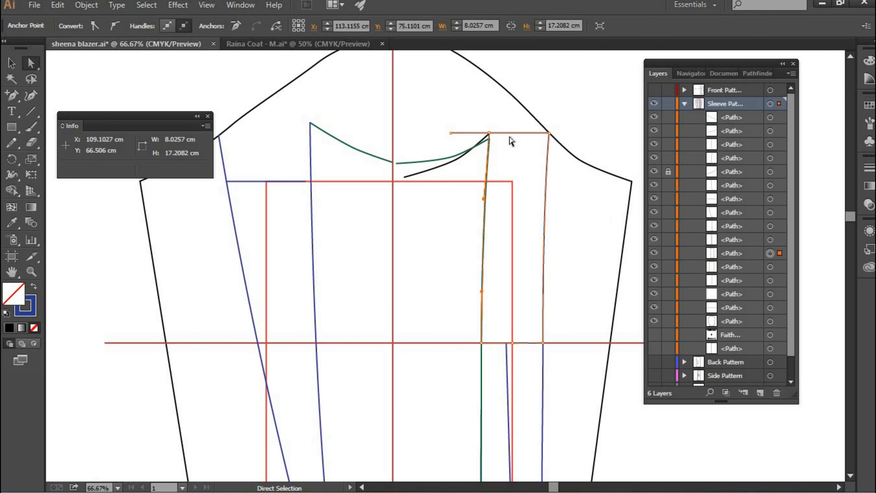
pyautogui.click(482, 139)
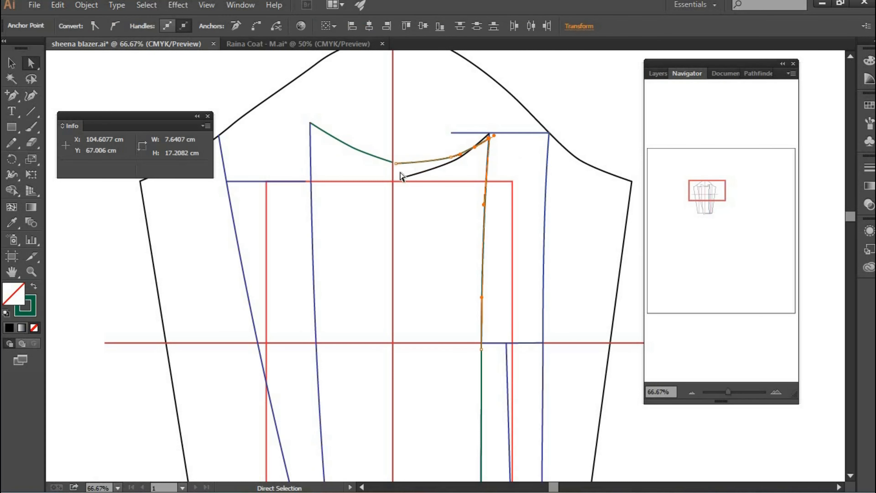
pyautogui.moveTo(505, 120); pyautogui.dragTo(395, 172)
pyautogui.press('Left')
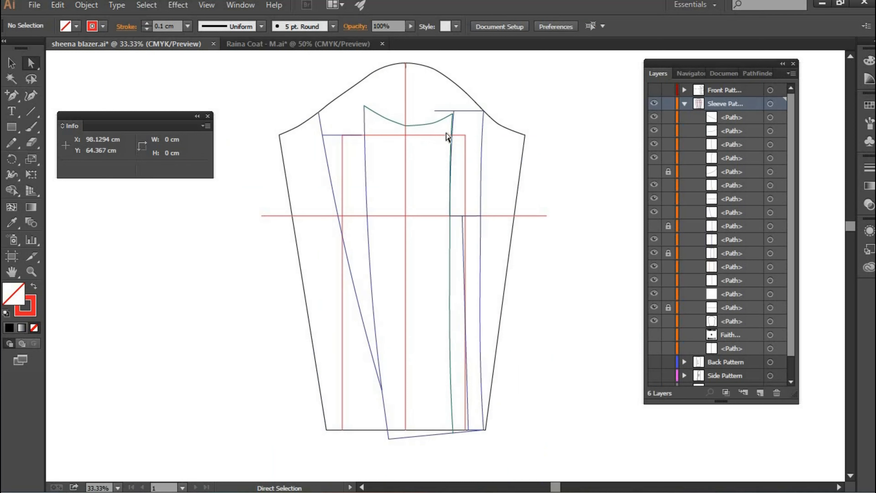
# Step: Copy the under sleeve's cap curves, seams, hem and centre line, paste them in place, and move the copy to the left of the draft
pyautogui.moveTo(367, 97); pyautogui.dragTo(447, 133)
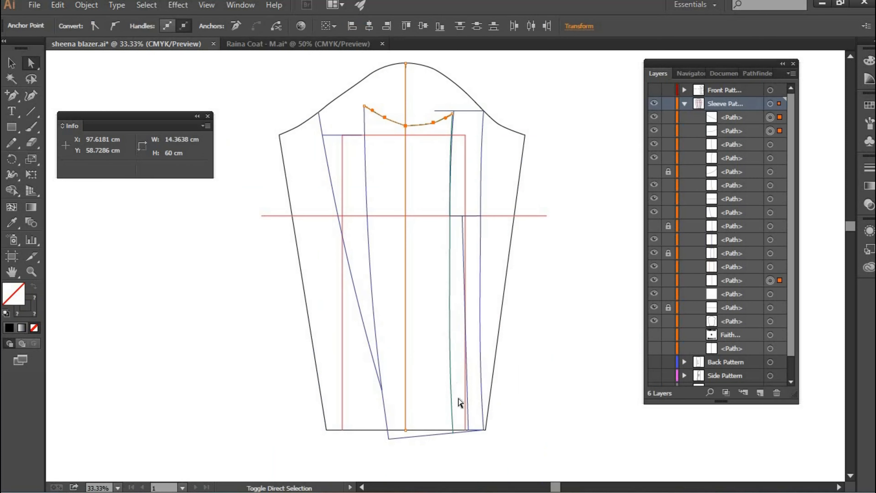
pyautogui.moveTo(459, 415); pyautogui.dragTo(438, 434)
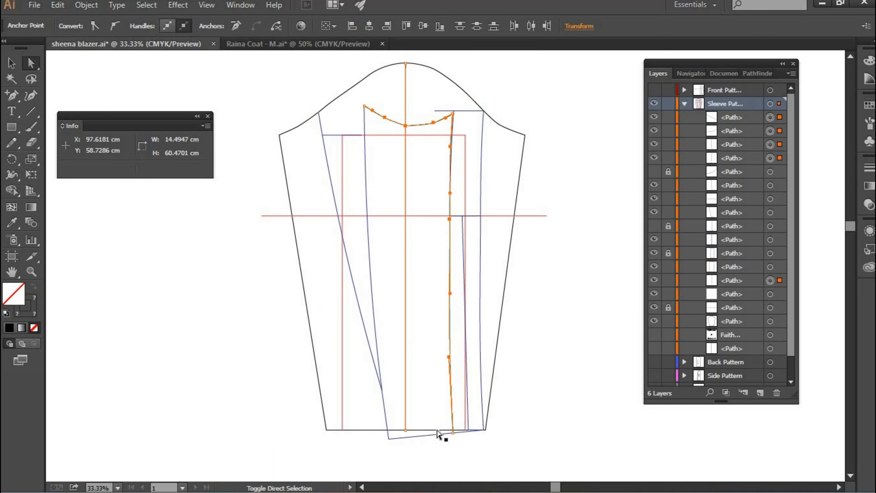
pyautogui.moveTo(389, 414); pyautogui.dragTo(387, 417)
pyautogui.moveTo(372, 174); pyautogui.dragTo(361, 199)
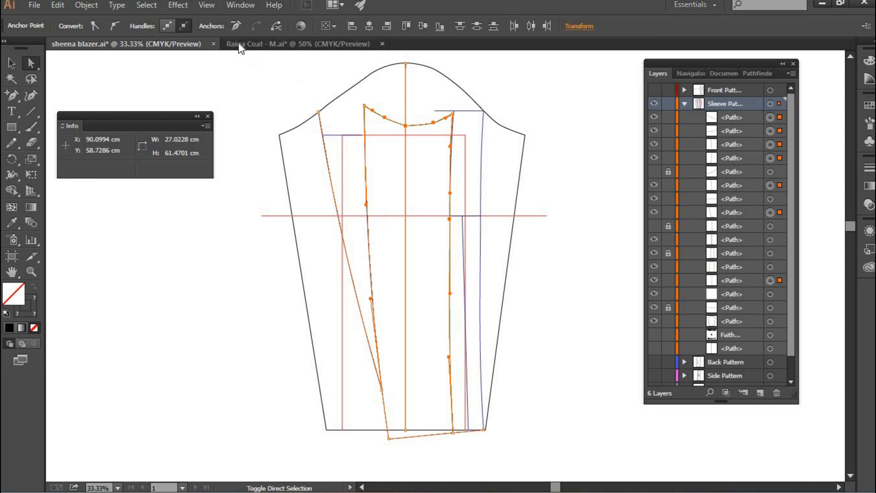
pyautogui.click(58, 5)
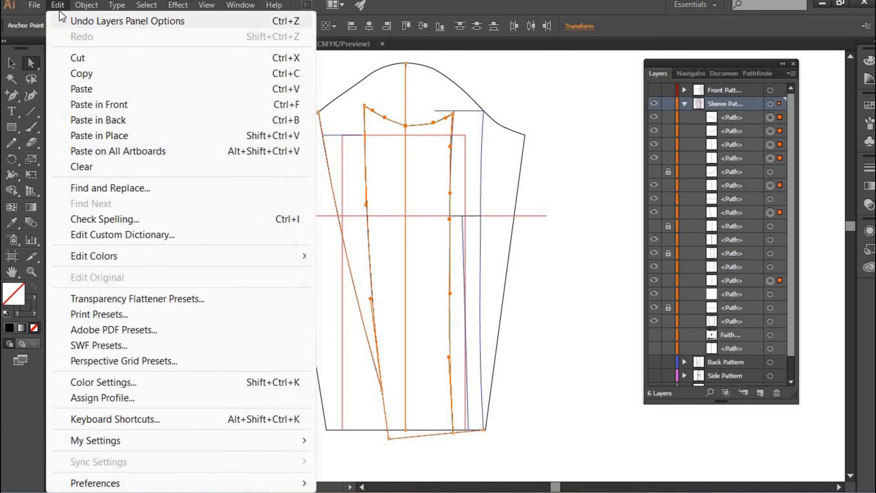
pyautogui.click(82, 74)
pyautogui.click(58, 5)
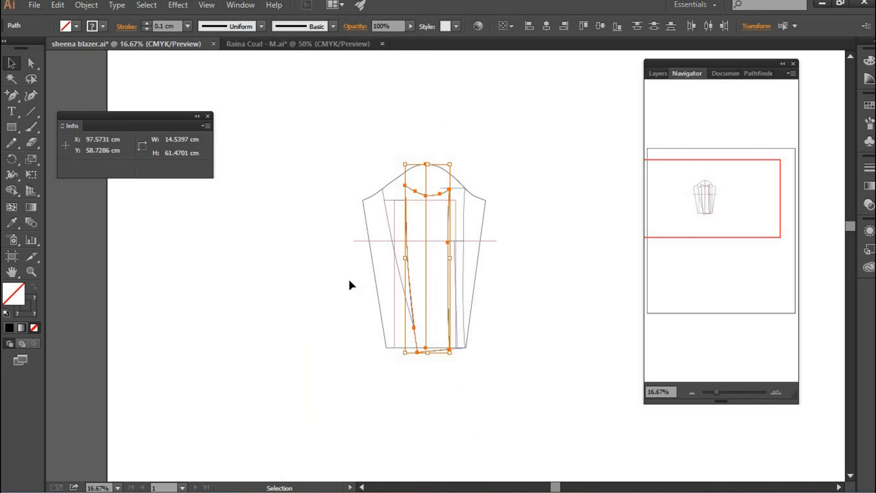
pyautogui.moveTo(447, 280); pyautogui.dragTo(328, 280)
# Step: Give the copied centre line a black stroke and shorten it at both ends to make a grain line inside the under sleeve
pyautogui.click(306, 170)
pyautogui.click(103, 26)
pyautogui.click(34, 48)
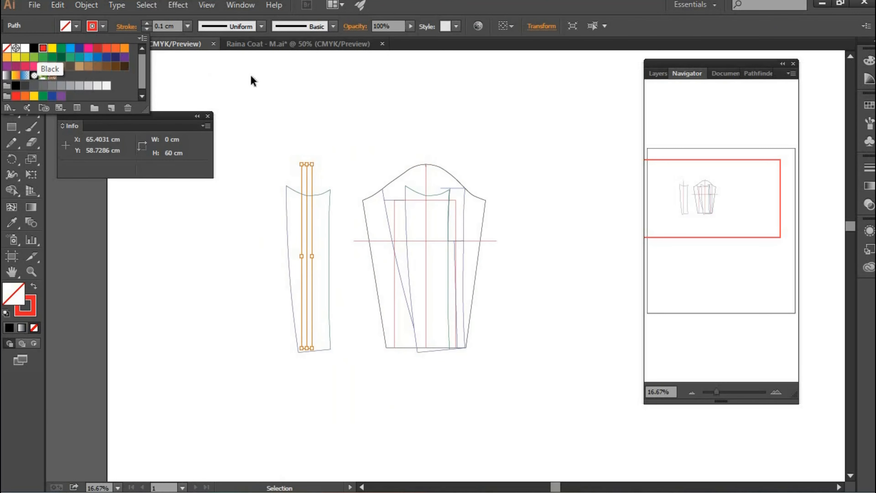
pyautogui.moveTo(310, 232); pyautogui.dragTo(310, 248)
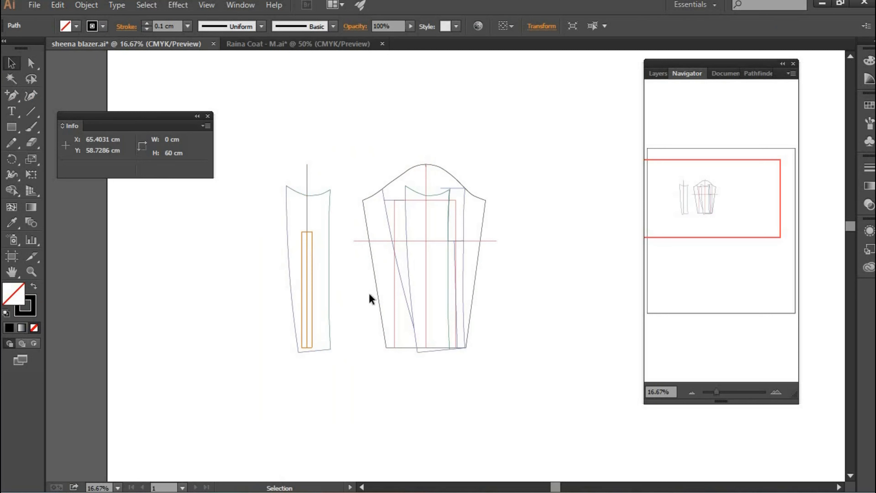
pyautogui.moveTo(306, 347); pyautogui.dragTo(307, 331)
# Step: Draw short half-arrowhead strokes at the upper and lower ends of the grain line
pyautogui.press('p')
pyautogui.click(306, 248)
pyautogui.click(304, 252)
pyautogui.click(307, 332)
pyautogui.click(309, 330)
# Step: Average and join the two halves of the under sleeve's right seam at the elbow point
pyautogui.press('a')
pyautogui.click(328, 254)
pyautogui.moveTo(321, 232); pyautogui.dragTo(339, 249)
pyautogui.rightClick(367, 342)
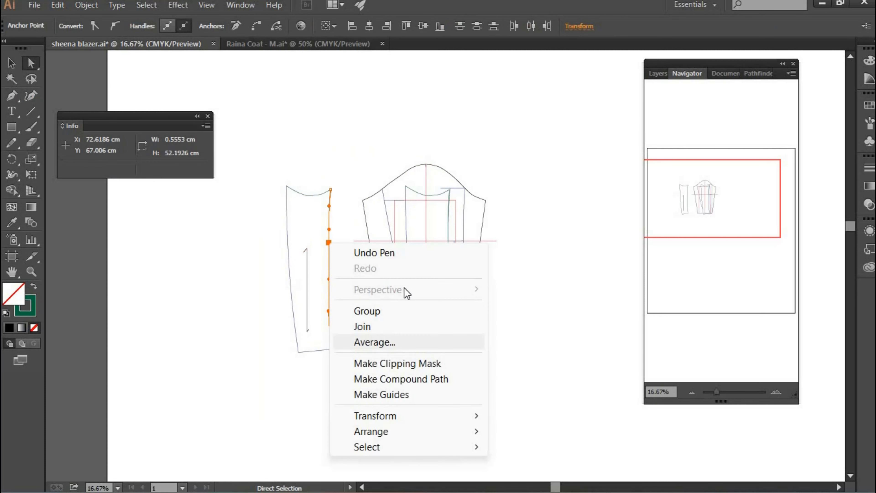
pyautogui.click(369, 343)
pyautogui.press('Return')
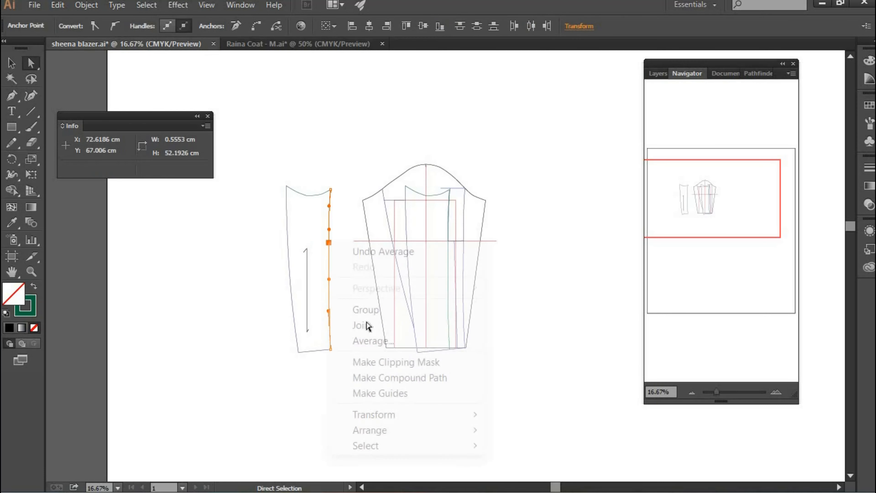
pyautogui.rightClick(328, 241)
pyautogui.click(360, 325)
pyautogui.click(318, 179)
# Step: Average on both axes and join the right cap curve and right seam endpoints at the under sleeve's upper right corner
pyautogui.scroll(3, 317, 178)
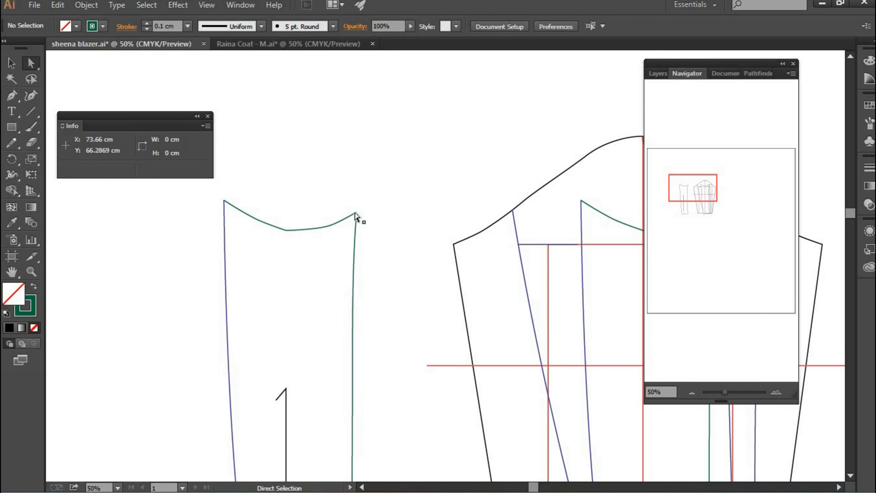
pyautogui.moveTo(356, 213); pyautogui.dragTo(357, 216)
pyautogui.rightClick(394, 312)
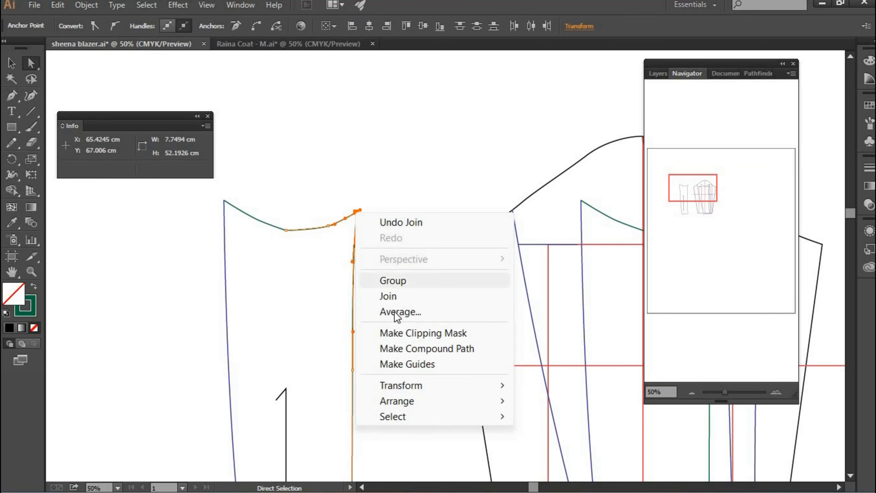
pyautogui.click(408, 312)
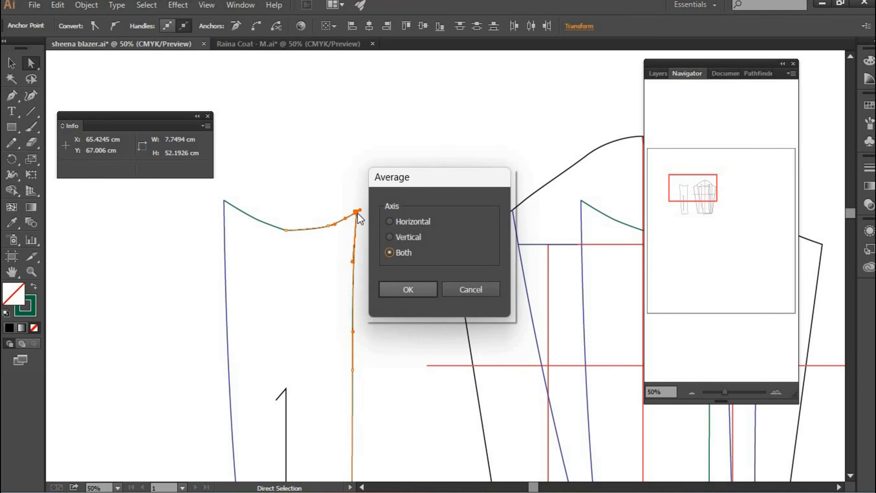
pyautogui.click(401, 294)
pyautogui.rightClick(397, 298)
pyautogui.click(387, 298)
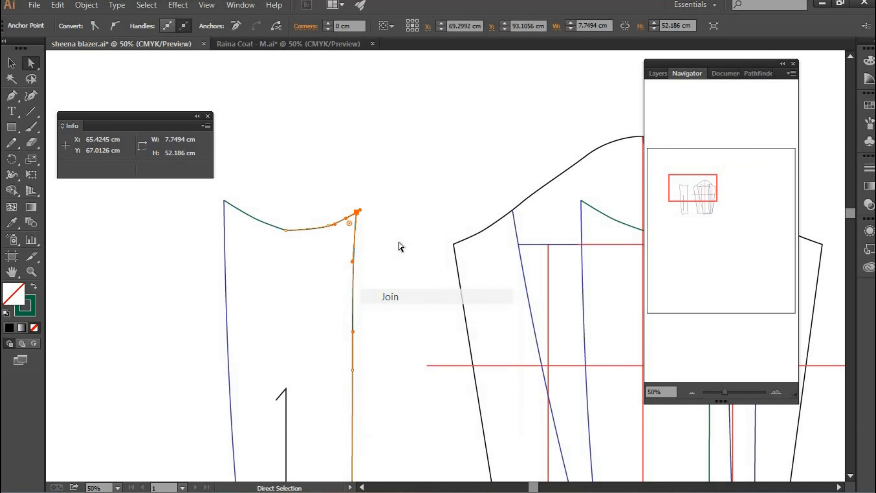
pyautogui.click(293, 246)
# Step: Average and join the left and right cap curves where they meet at the middle of the under sleeve cap
pyautogui.moveTo(286, 233); pyautogui.dragTo(289, 235)
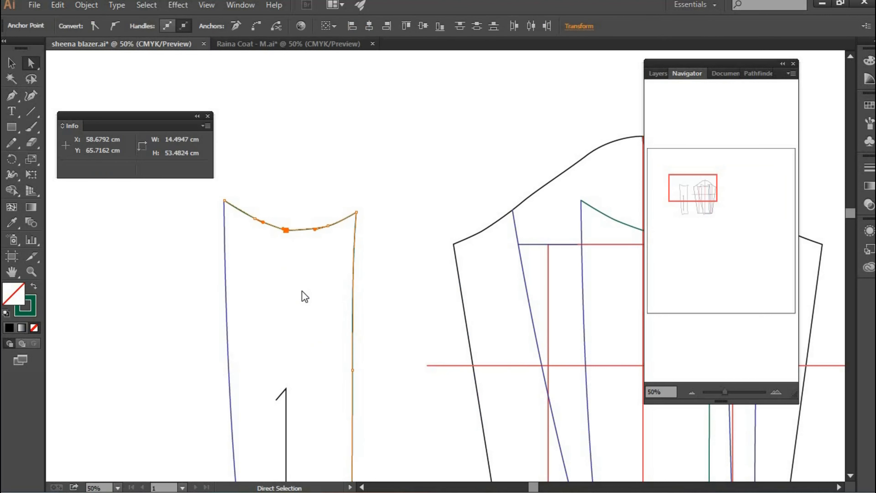
pyautogui.rightClick(286, 230)
pyautogui.click(331, 328)
pyautogui.press('Return')
pyautogui.rightClick(286, 229)
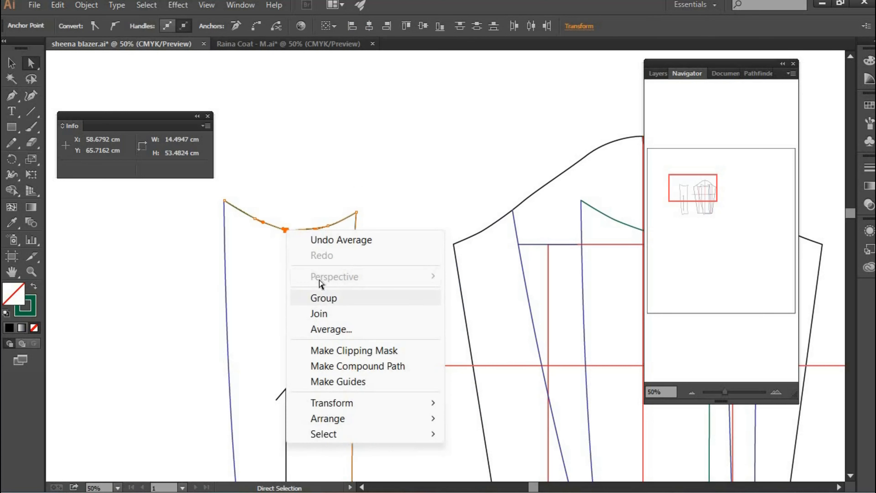
pyautogui.click(319, 313)
pyautogui.click(300, 243)
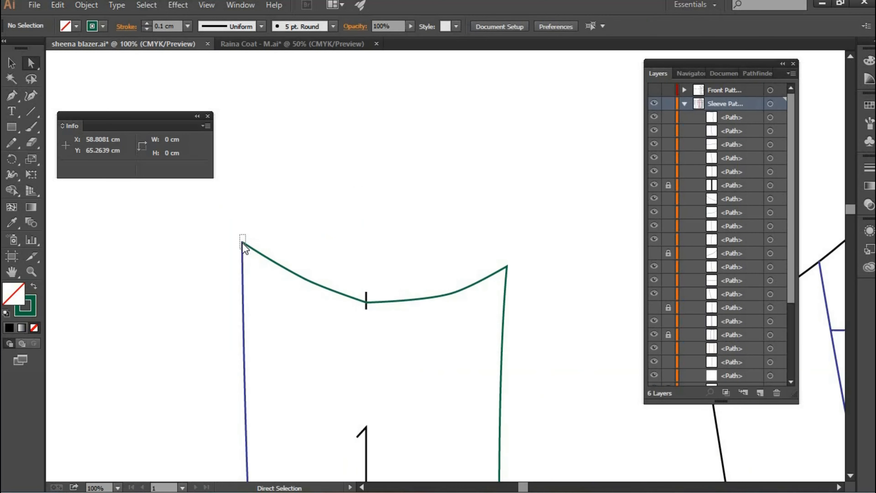
# Step: Average on both axes and join the left seam and left cap curve endpoints at the under sleeve's upper left corner
pyautogui.moveTo(243, 245); pyautogui.dragTo(243, 246)
pyautogui.rightClick(244, 245)
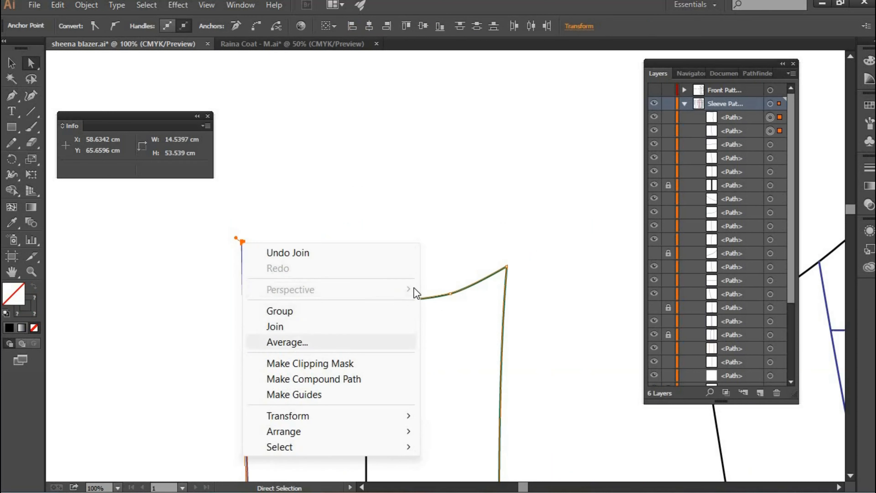
pyautogui.click(287, 342)
pyautogui.click(414, 288)
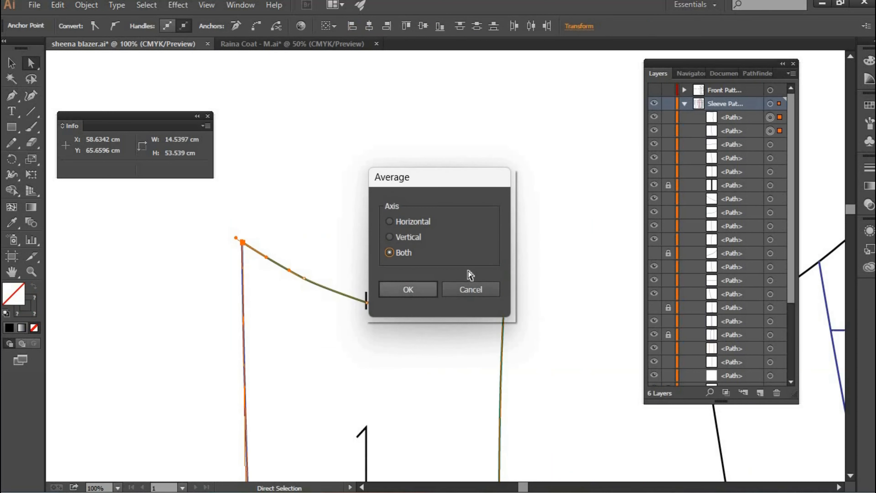
pyautogui.rightClick(242, 241)
pyautogui.click(278, 323)
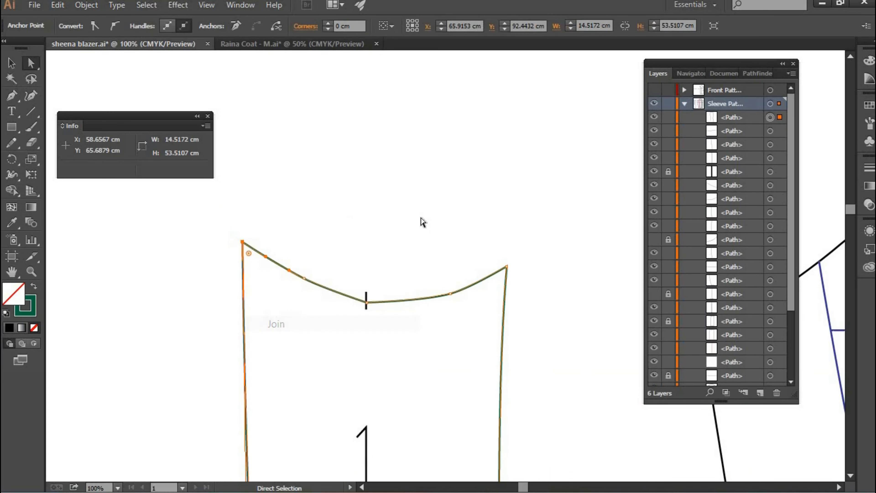
# Step: Average on both axes and join the two segments of the under sleeve's left seam at their meeting point above the hem
pyautogui.moveTo(325, 387); pyautogui.dragTo(337, 411)
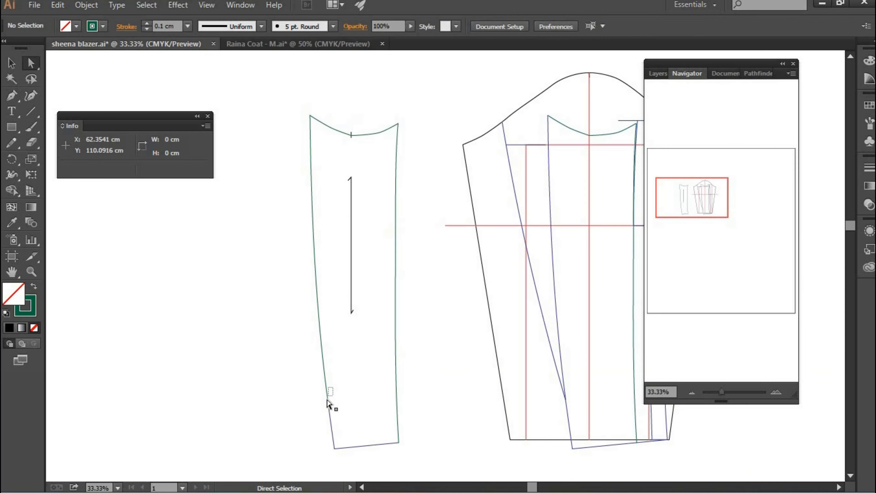
pyautogui.rightClick(327, 400)
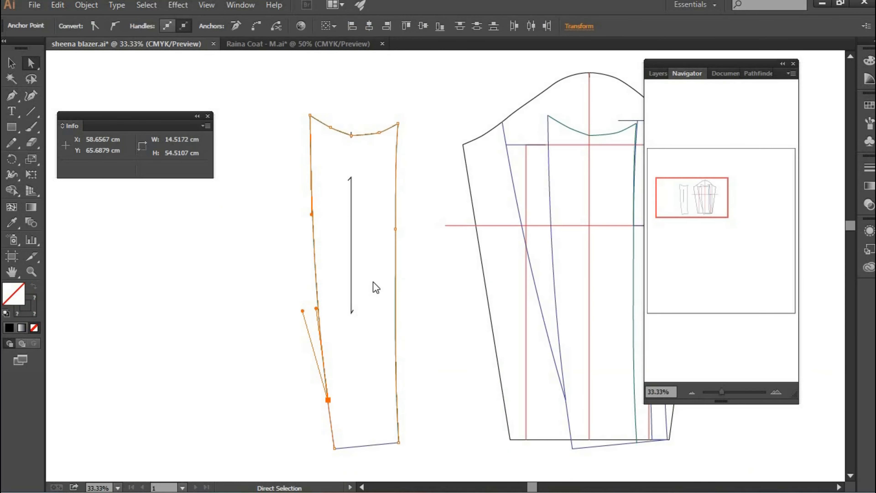
pyautogui.click(381, 286)
pyautogui.press('Return')
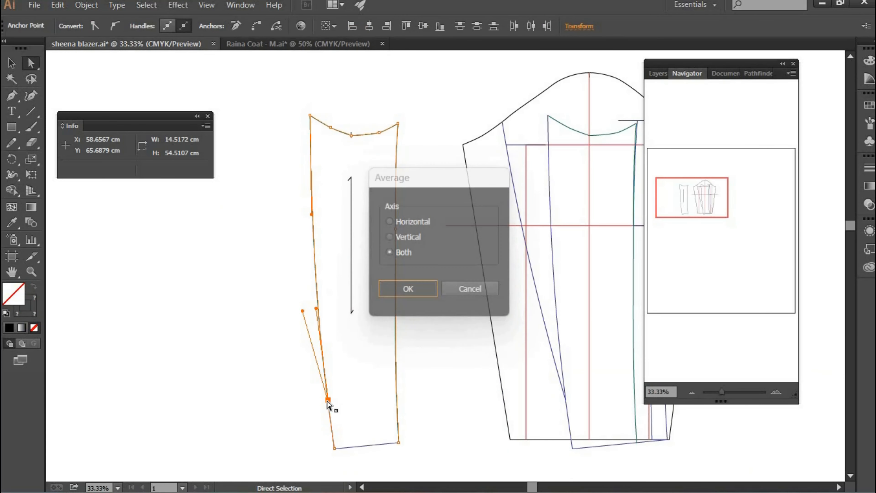
pyautogui.rightClick(349, 183)
pyautogui.click(358, 271)
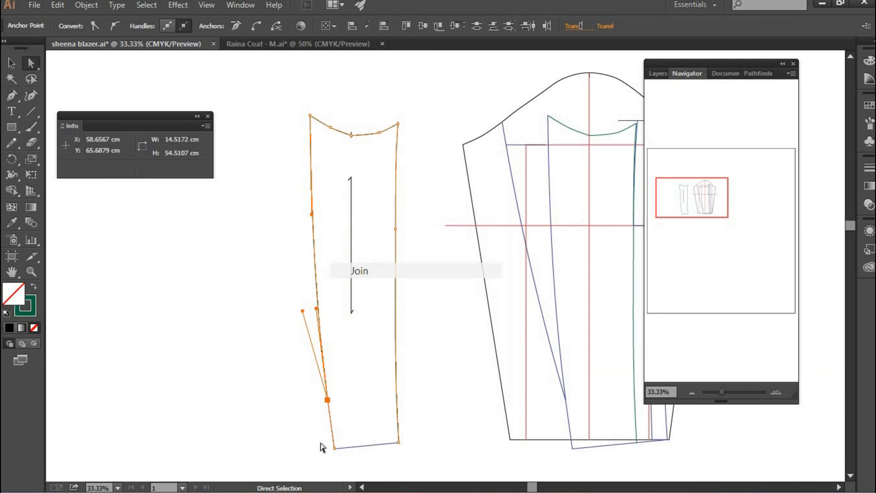
# Step: Average on both axes and join the left seam and hem endpoints at the under sleeve's lower left corner
pyautogui.click(344, 461)
pyautogui.moveTo(345, 461); pyautogui.dragTo(324, 441)
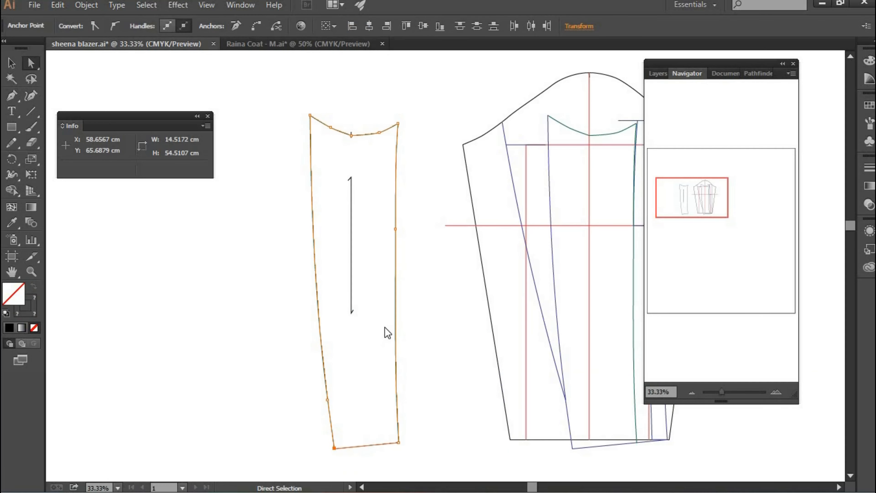
pyautogui.rightClick(386, 338)
pyautogui.click(383, 335)
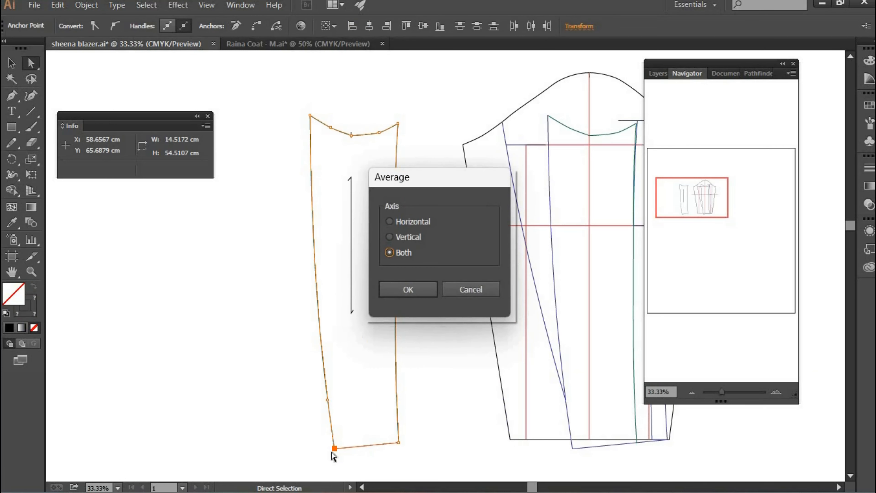
pyautogui.press('Return')
pyautogui.rightClick(382, 323)
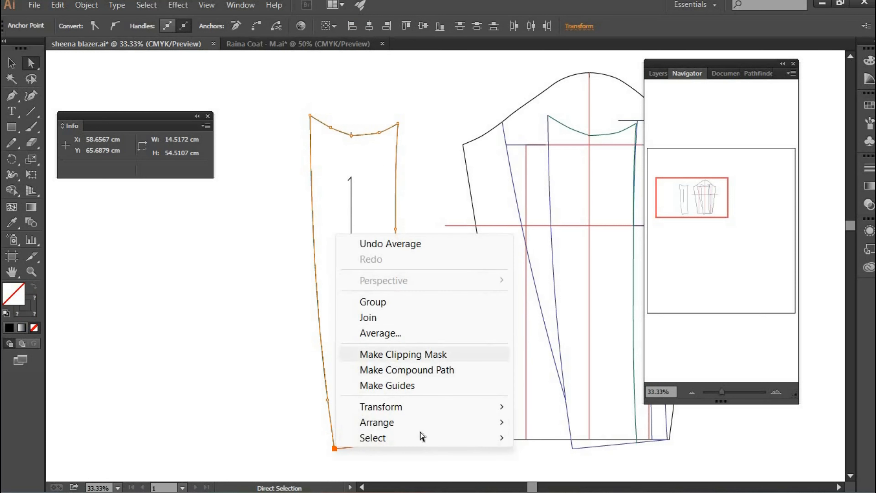
pyautogui.click(383, 318)
# Step: Average and join the right seam and hem endpoints at the under sleeve's lower right corner to close the outline
pyautogui.click(397, 452)
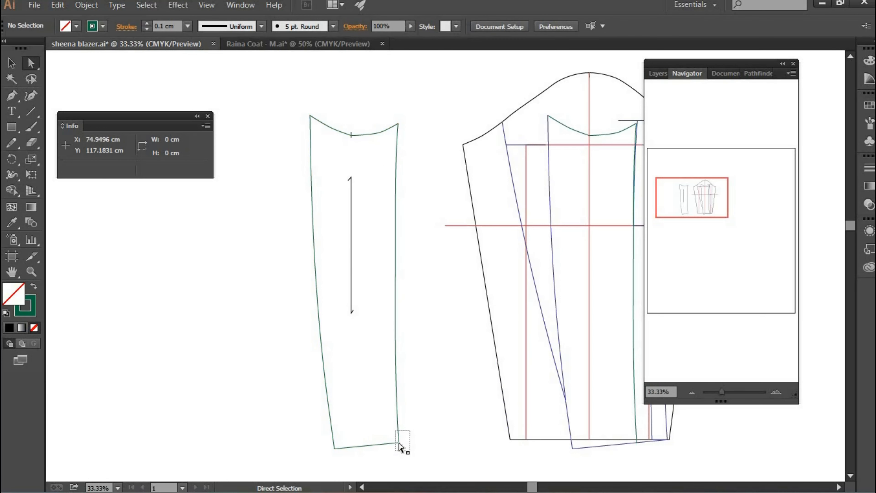
pyautogui.moveTo(399, 446); pyautogui.dragTo(399, 445)
pyautogui.click(403, 381)
pyautogui.click(399, 430)
pyautogui.click(400, 445)
pyautogui.moveTo(401, 443); pyautogui.dragTo(401, 445)
pyautogui.rightClick(399, 445)
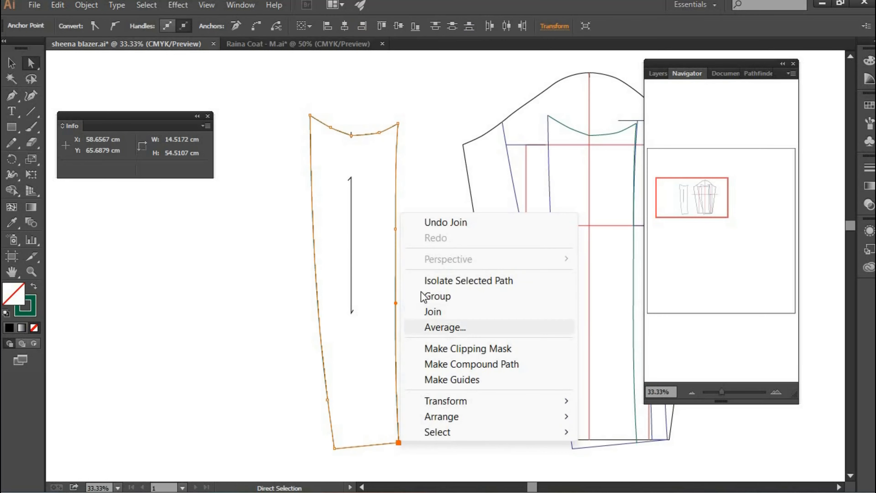
pyautogui.click(435, 328)
pyautogui.click(410, 288)
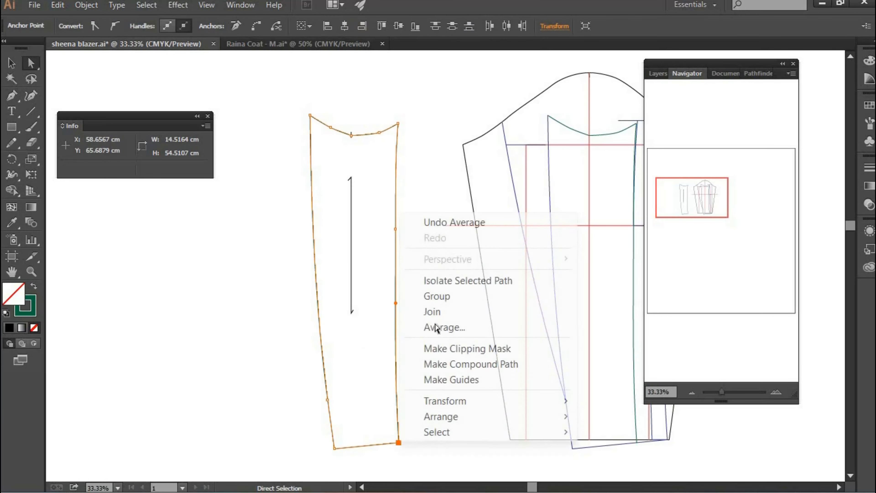
pyautogui.click(434, 312)
pyautogui.click(433, 345)
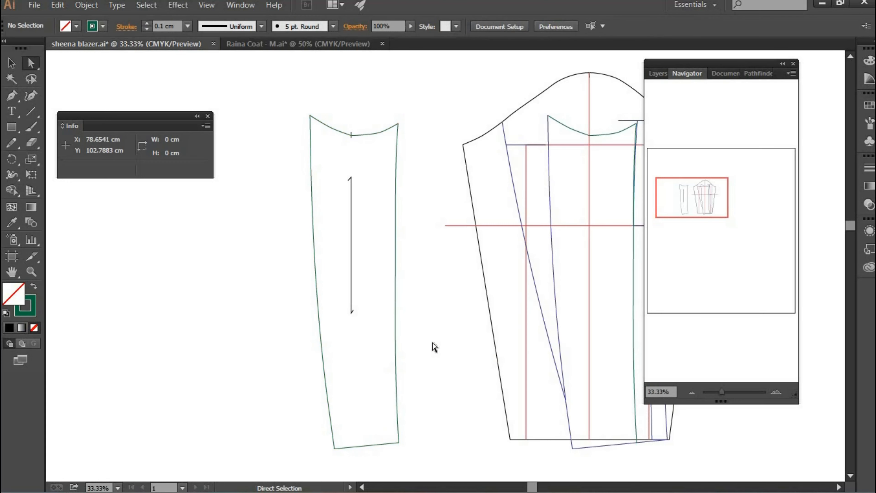
# Step: Add the text label "UNDER SLEEVES X2" inside the under sleeve below the grain line
pyautogui.press('t')
pyautogui.click(351, 344)
pyautogui.write('UNDER ')
pyautogui.write('SLEEVES')
# Step: Copy the top sleeve's cap, seams, hem and centre line from the draft, paste them in place and move the copy left of the draft
pyautogui.moveTo(586, 90); pyautogui.dragTo(631, 109)
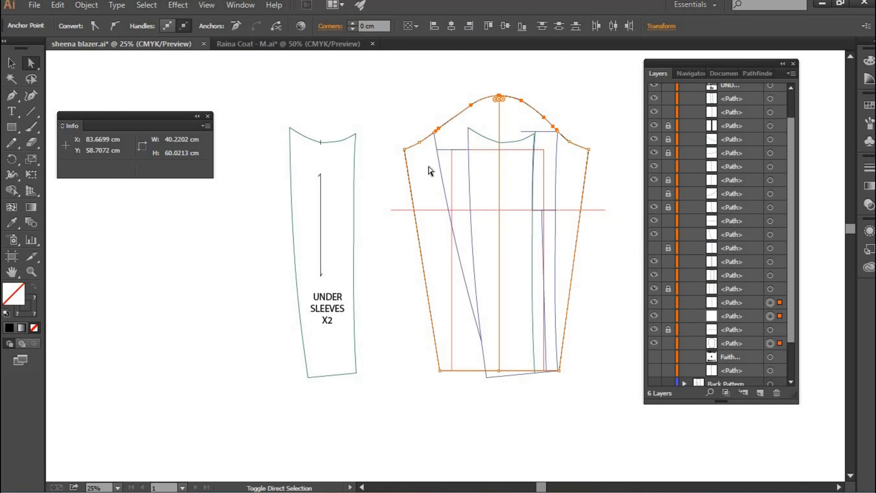
pyautogui.moveTo(428, 166); pyautogui.dragTo(451, 191)
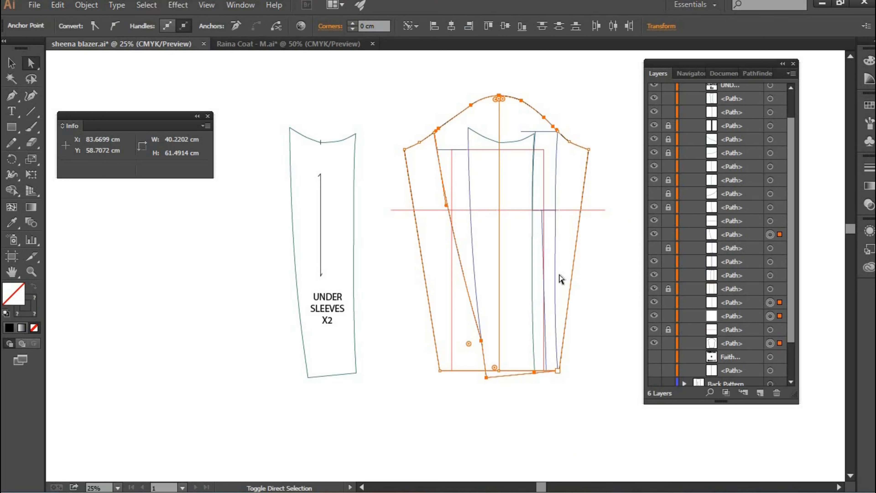
pyautogui.keyDown('shift'); pyautogui.click(555, 329); pyautogui.keyUp('shift')
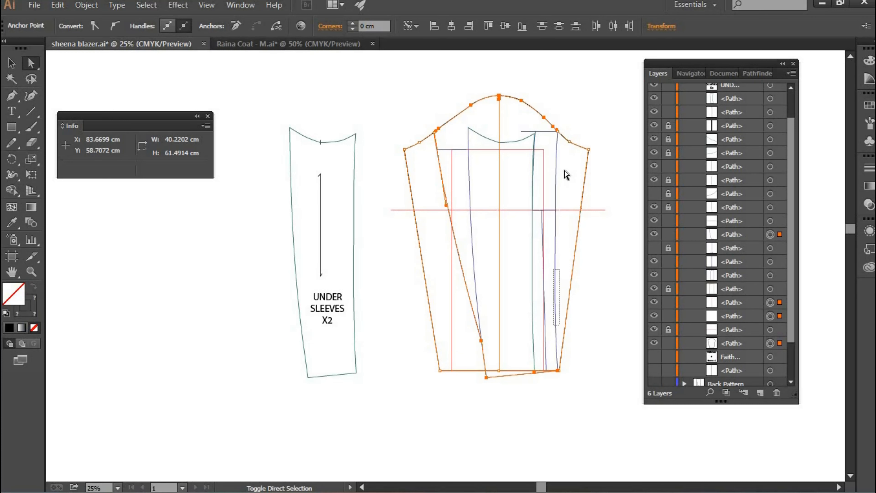
pyautogui.moveTo(564, 171); pyautogui.dragTo(550, 198)
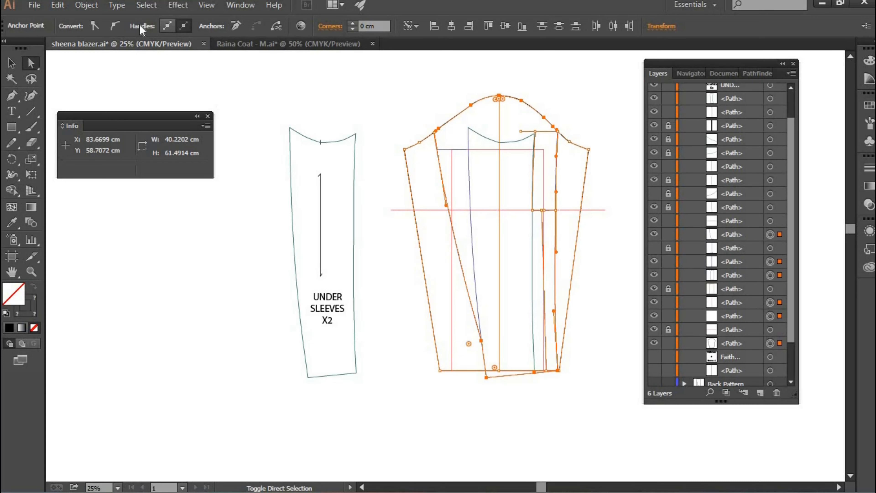
pyautogui.click(62, 5)
pyautogui.click(74, 73)
pyautogui.click(690, 74)
pyautogui.click(57, 4)
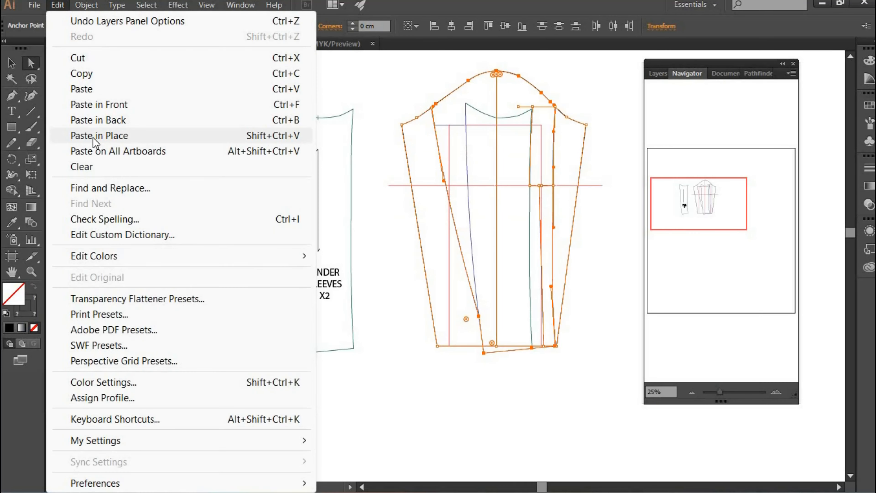
pyautogui.click(95, 135)
pyautogui.hotkey('ctrl', '-')
pyautogui.moveTo(526, 170); pyautogui.dragTo(310, 173)
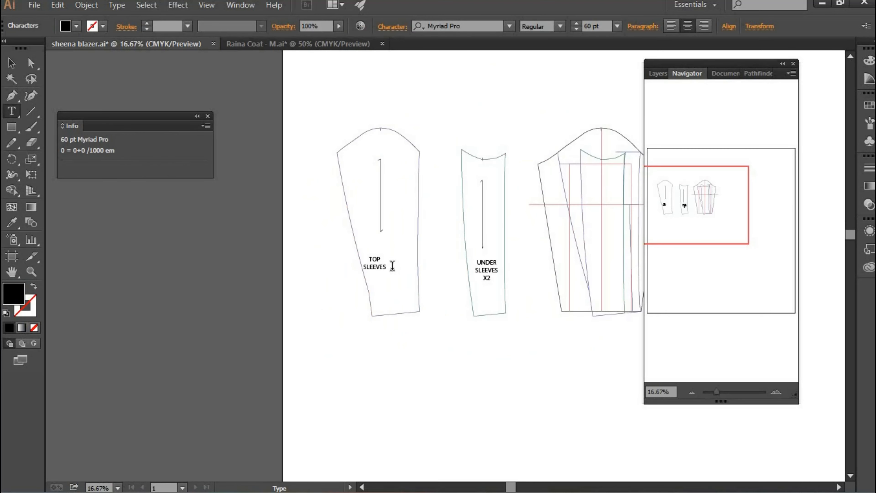
# Step: Complete the top sleeve's "TOP SLEEVES" label with the quantity 2 and deselect the text
pyautogui.write('2')
pyautogui.press('Escape')
pyautogui.click(470, 373)
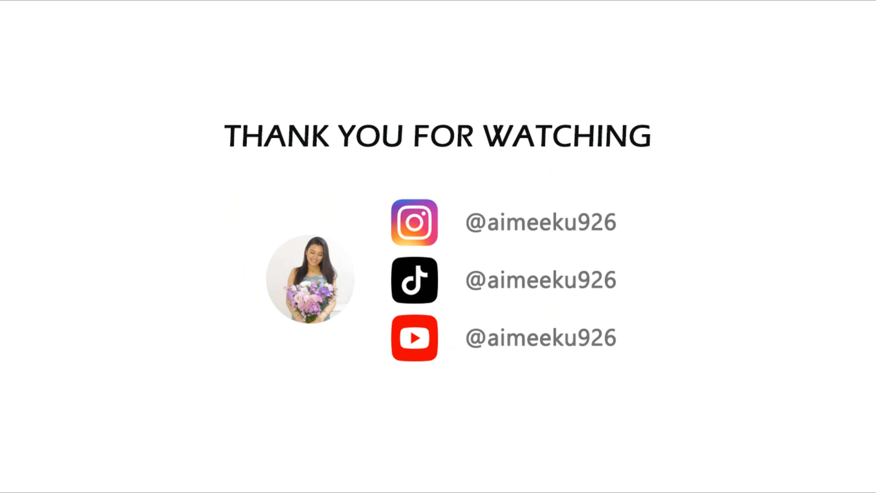